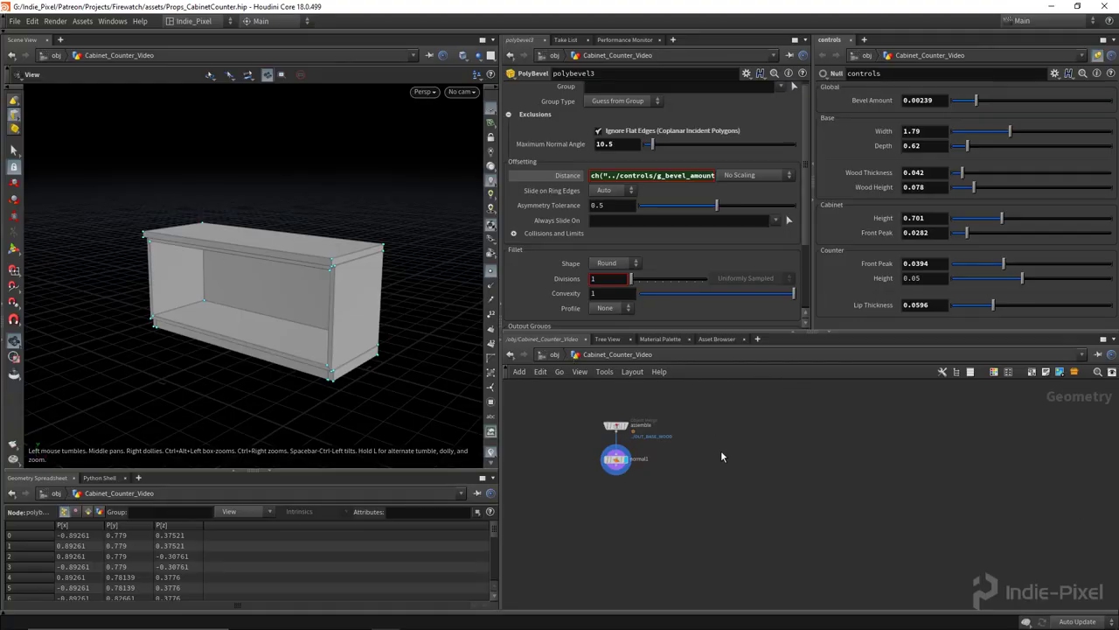
Move the counter branch's box_uv_map2 and polybevel3 nodes down towards OUT_COUNTER to make room below transform3
{"action": "middle_click_drag", "start_coordinate": [721, 452], "coordinate": [731, 510]}
{"action": "scroll", "coordinate": [761, 494], "scroll_direction": "down", "scroll_amount": 5}
{"action": "middle_click_drag", "start_coordinate": [809, 464], "coordinate": [720, 559]}
{"action": "scroll", "coordinate": [773, 471], "scroll_direction": "up", "scroll_amount": 5}
{"action": "middle_click_drag", "start_coordinate": [760, 462], "coordinate": [733, 478]}
{"action": "left_click_drag", "start_coordinate": [715, 438], "coordinate": [718, 513]}
{"action": "middle_click_drag", "start_coordinate": [739, 492], "coordinate": [740, 449]}
{"action": "left_click_drag", "start_coordinate": [743, 450], "coordinate": [696, 525]}
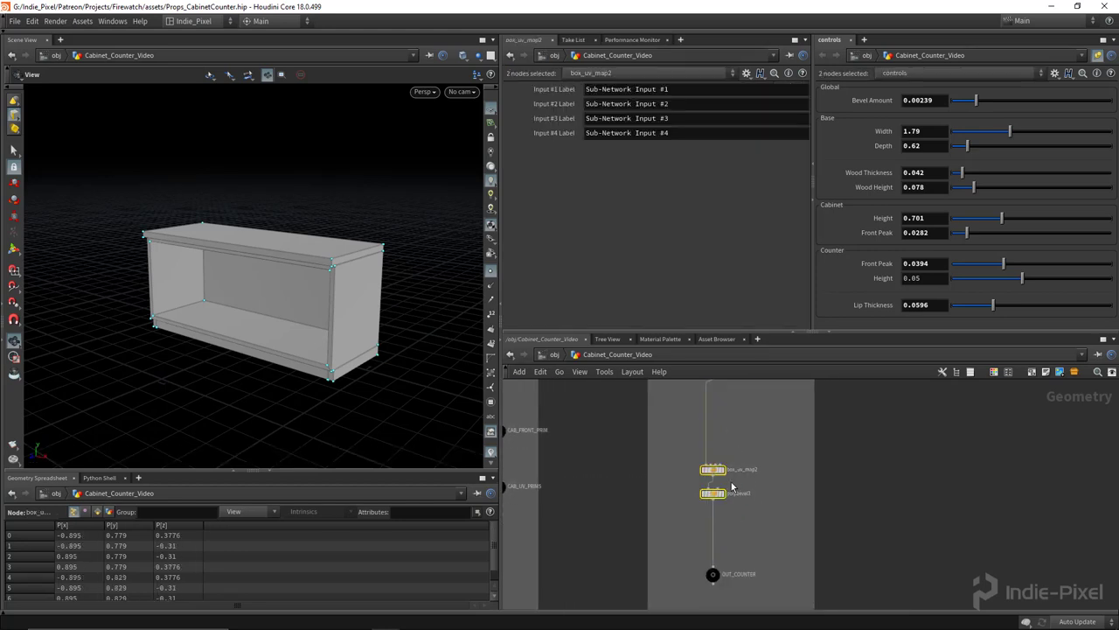
Examine the nodes inside the box_uv_map2 subnetwork and return to the cabinet counter network
{"action": "double_click", "coordinate": [719, 471]}
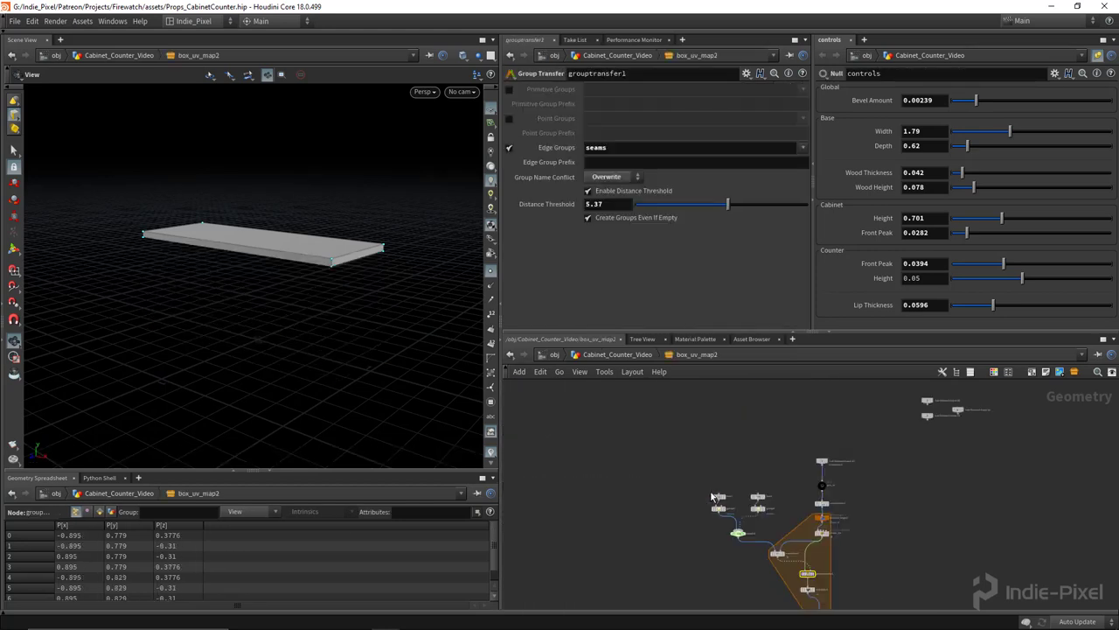
{"action": "scroll", "coordinate": [826, 528], "scroll_direction": "up", "scroll_amount": 5}
{"action": "scroll", "coordinate": [887, 522], "scroll_direction": "down", "scroll_amount": 3}
{"action": "middle_click_drag", "start_coordinate": [886, 522], "coordinate": [858, 449]}
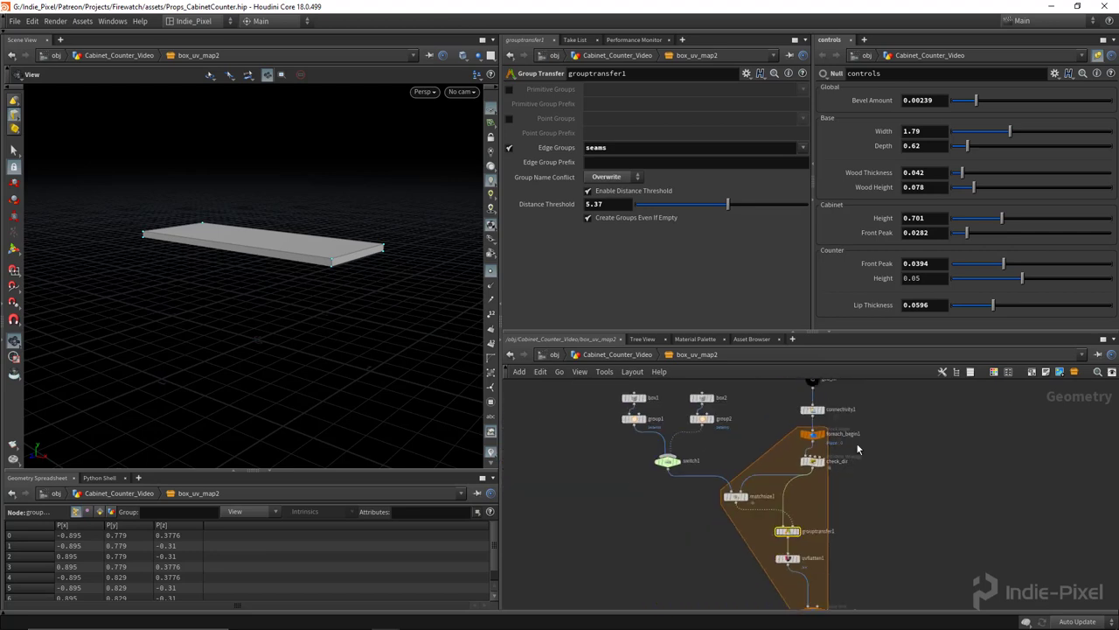
{"action": "left_click", "coordinate": [812, 409]}
{"action": "key", "text": "u"}
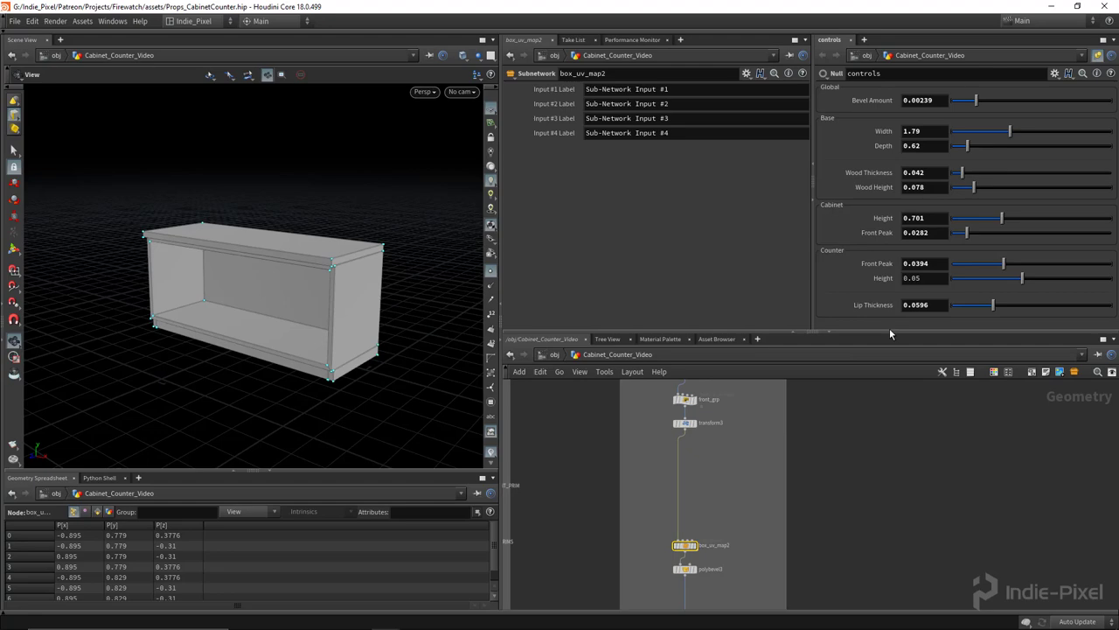
Enlarge the network editor and display the transform3 node's counter slab in the viewport
{"action": "left_click_drag", "start_coordinate": [889, 333], "coordinate": [889, 289]}
{"action": "scroll", "coordinate": [703, 429], "scroll_direction": "up", "scroll_amount": 5}
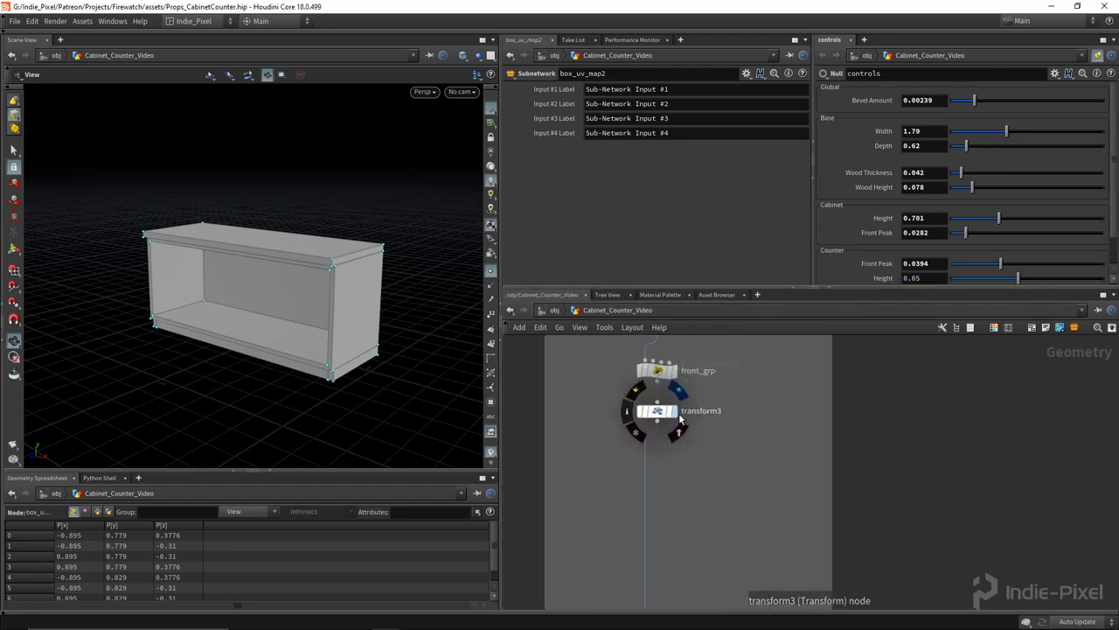
{"action": "left_click", "coordinate": [674, 412]}
{"action": "left_click", "coordinate": [657, 411]}
{"action": "left_click_drag", "start_coordinate": [292, 237], "coordinate": [287, 269]}
{"action": "right_click_drag", "start_coordinate": [287, 269], "coordinate": [358, 304]}
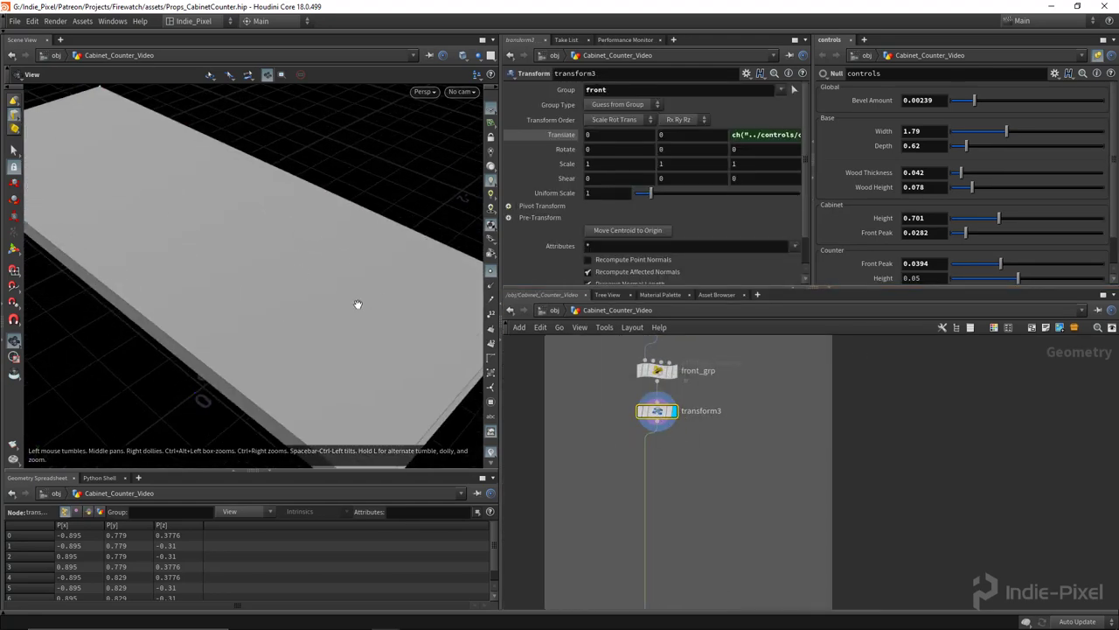
Duplicate the counter branch's top-primitive wrangle, feed the copy from transform3, and display its output
{"action": "scroll", "coordinate": [357, 303], "scroll_direction": "down", "scroll_amount": 5}
{"action": "scroll", "coordinate": [750, 486], "scroll_direction": "down", "scroll_amount": 4}
{"action": "middle_click_drag", "start_coordinate": [745, 403], "coordinate": [710, 436]}
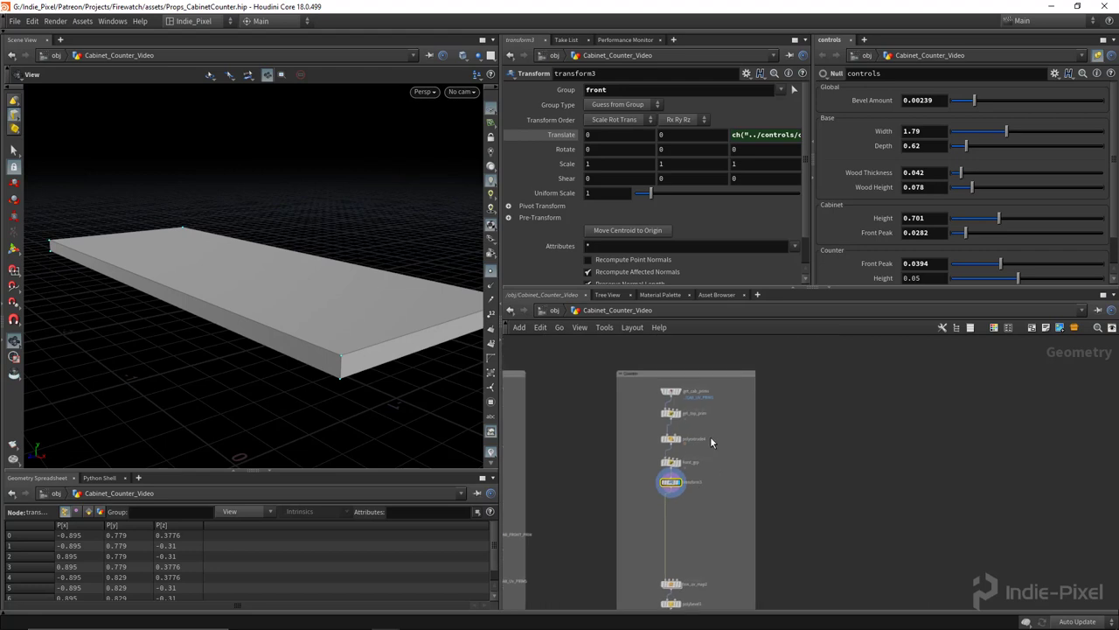
{"action": "scroll", "coordinate": [710, 437], "scroll_direction": "up", "scroll_amount": 1}
{"action": "left_click_drag", "start_coordinate": [666, 417], "coordinate": [728, 530], "text": "alt"}
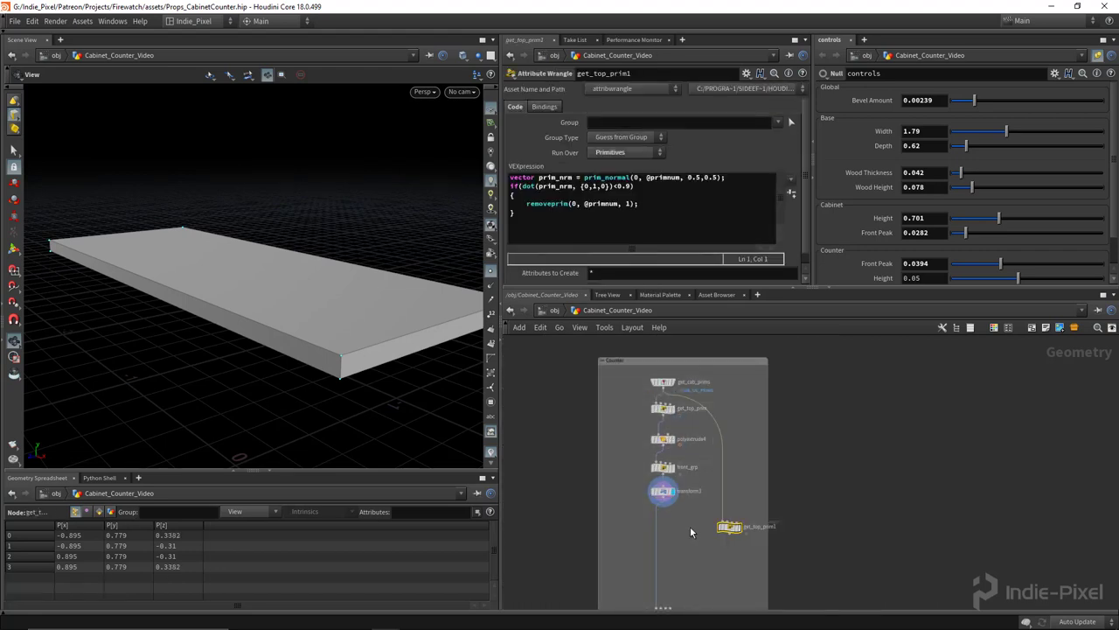
{"action": "scroll", "coordinate": [690, 526], "scroll_direction": "up", "scroll_amount": 3}
{"action": "middle_click_drag", "start_coordinate": [712, 506], "coordinate": [681, 425]}
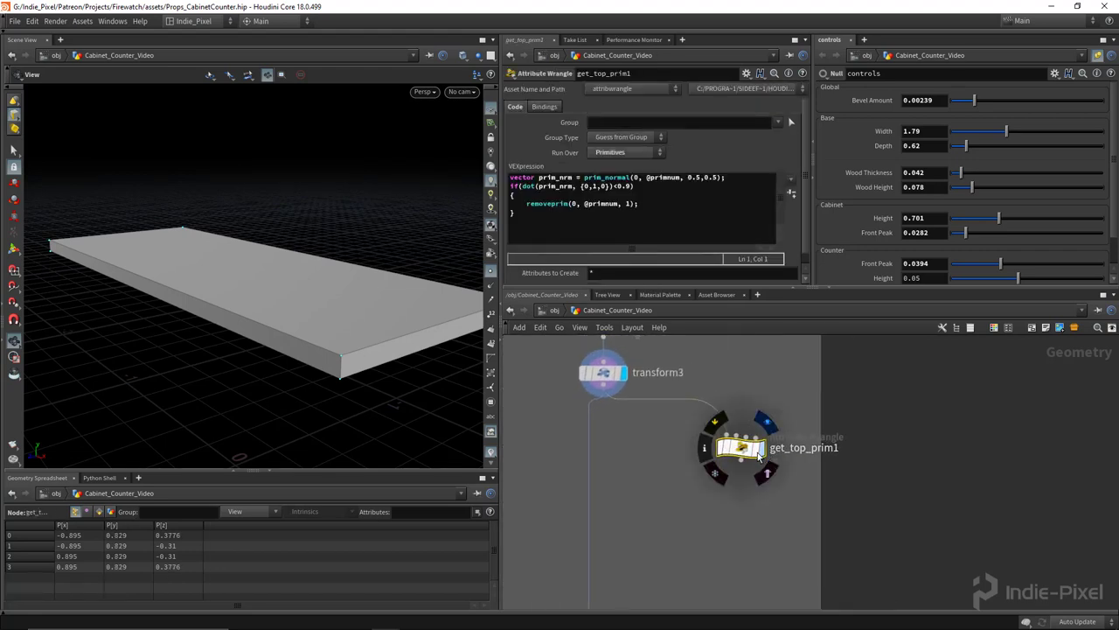
{"action": "left_click", "coordinate": [758, 451]}
{"action": "scroll", "coordinate": [324, 309], "scroll_direction": "down", "scroll_amount": 3}
{"action": "left_click_drag", "start_coordinate": [323, 310], "coordinate": [404, 355]}
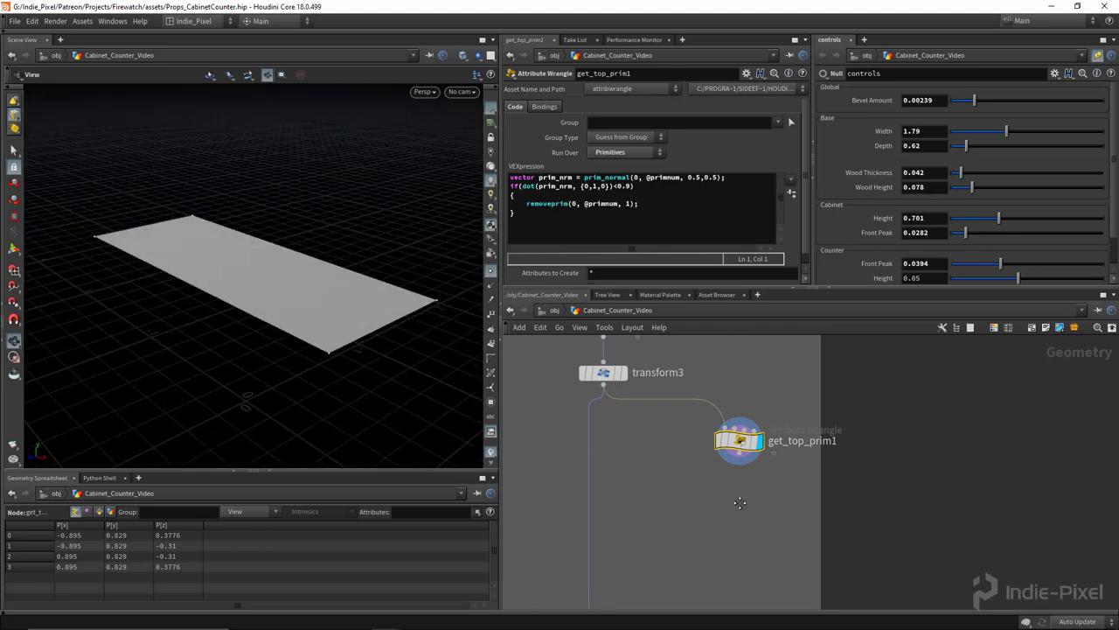
{"action": "middle_click_drag", "start_coordinate": [810, 499], "coordinate": [788, 459]}
{"action": "left_click_drag", "start_coordinate": [396, 359], "coordinate": [301, 245]}
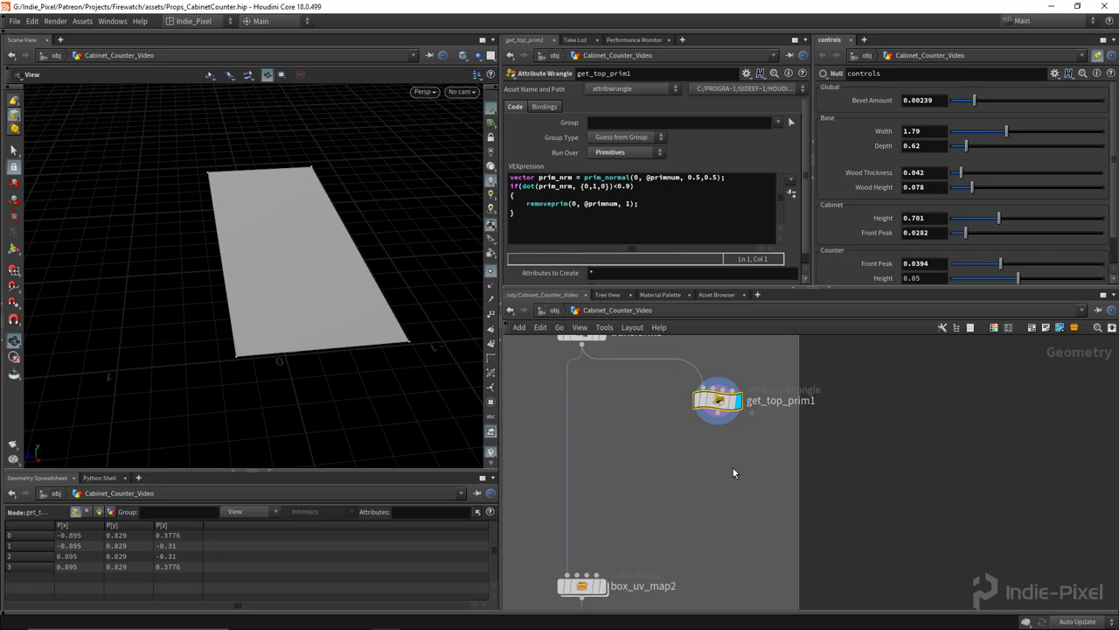
Add a Convert node connected below get_top_prim1
{"action": "key", "text": "Tab"}
{"action": "type", "text": "conver"}
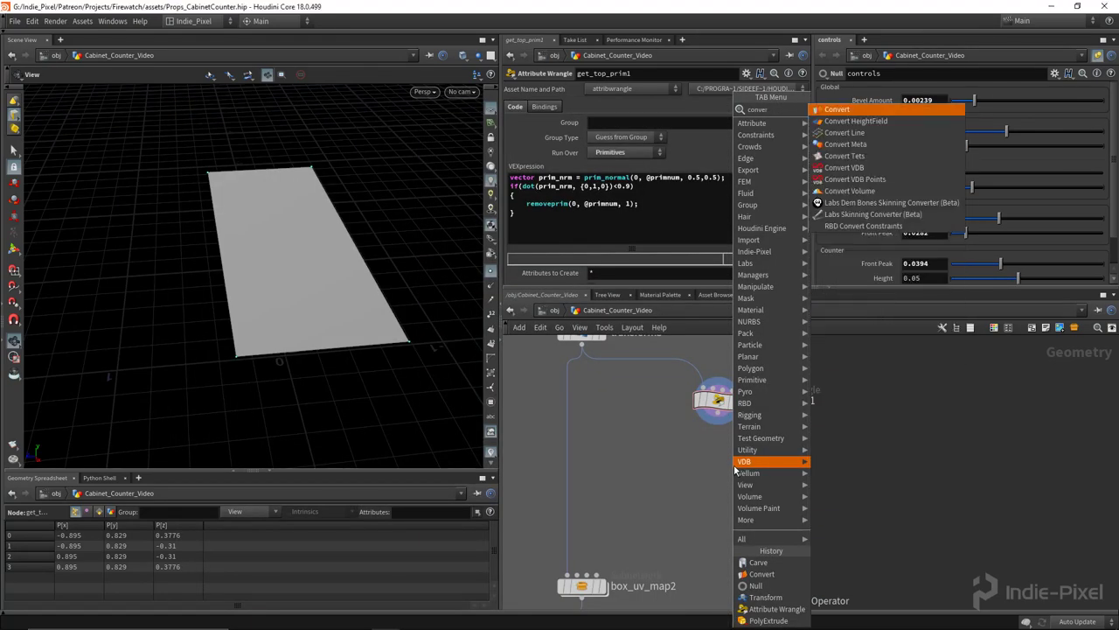
{"action": "key", "text": "Return"}
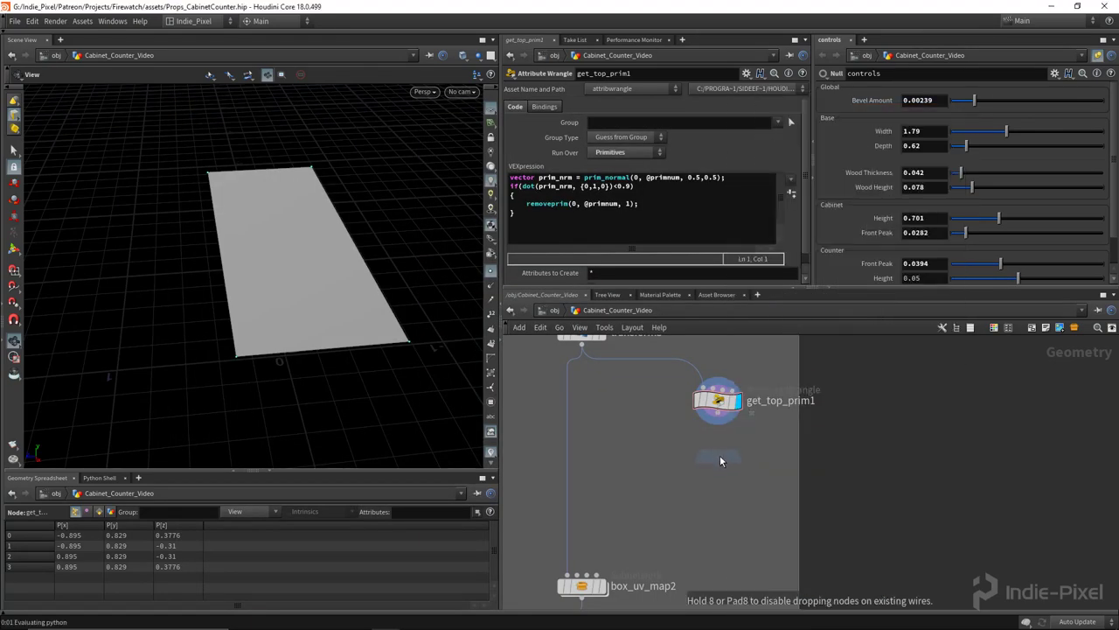
{"action": "left_click", "coordinate": [720, 455]}
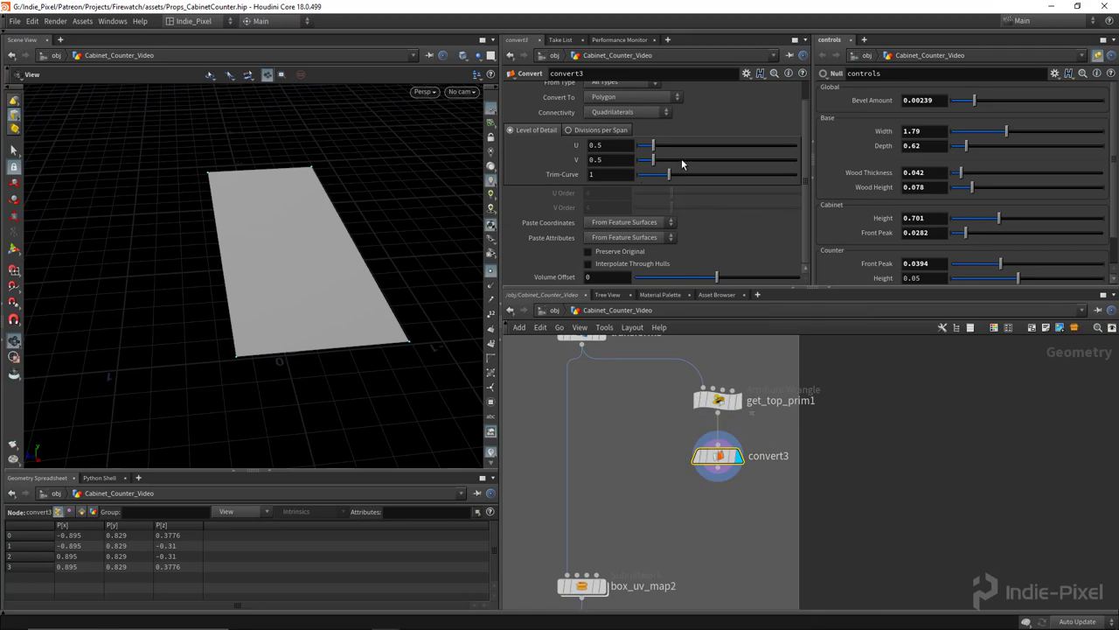
Convert the top face to a NURBS Surface with Interpolate Through Hulls enabled
{"action": "scroll", "coordinate": [681, 158], "scroll_direction": "up", "scroll_amount": 1}
{"action": "left_click", "coordinate": [637, 118]}
{"action": "left_click", "coordinate": [612, 189]}
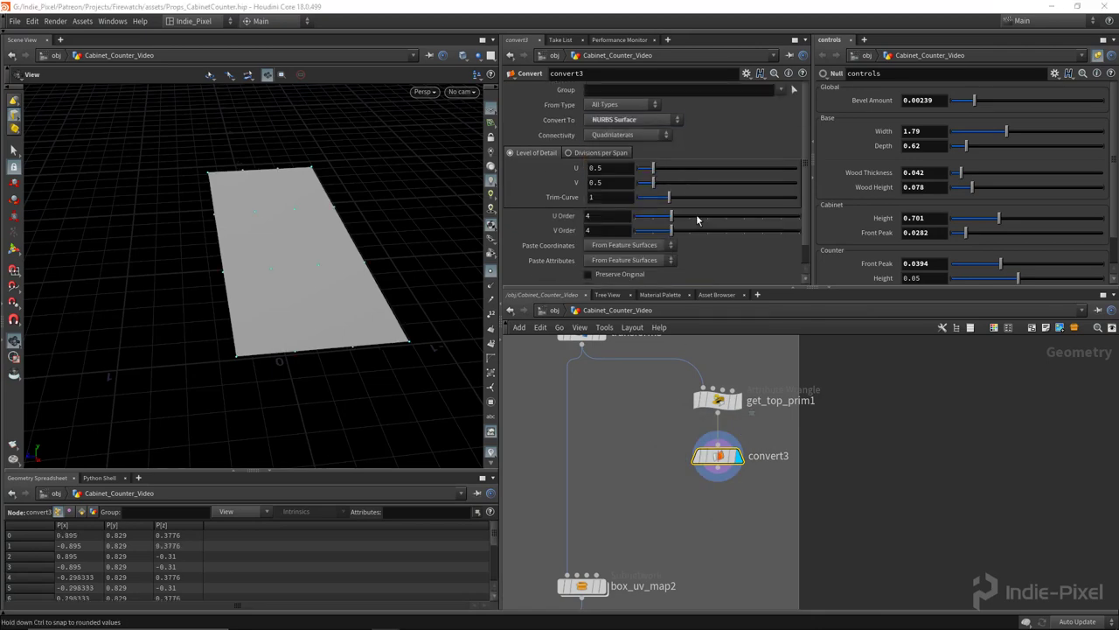
{"action": "scroll", "coordinate": [625, 263], "scroll_direction": "down", "scroll_amount": 1}
{"action": "left_click", "coordinate": [624, 265]}
{"action": "left_click_drag", "start_coordinate": [288, 308], "coordinate": [385, 293]}
Add a Carve node below convert3, connect it to the Convert output, and display its result
{"action": "middle_click_drag", "start_coordinate": [724, 506], "coordinate": [709, 479]}
{"action": "key", "text": "Tab"}
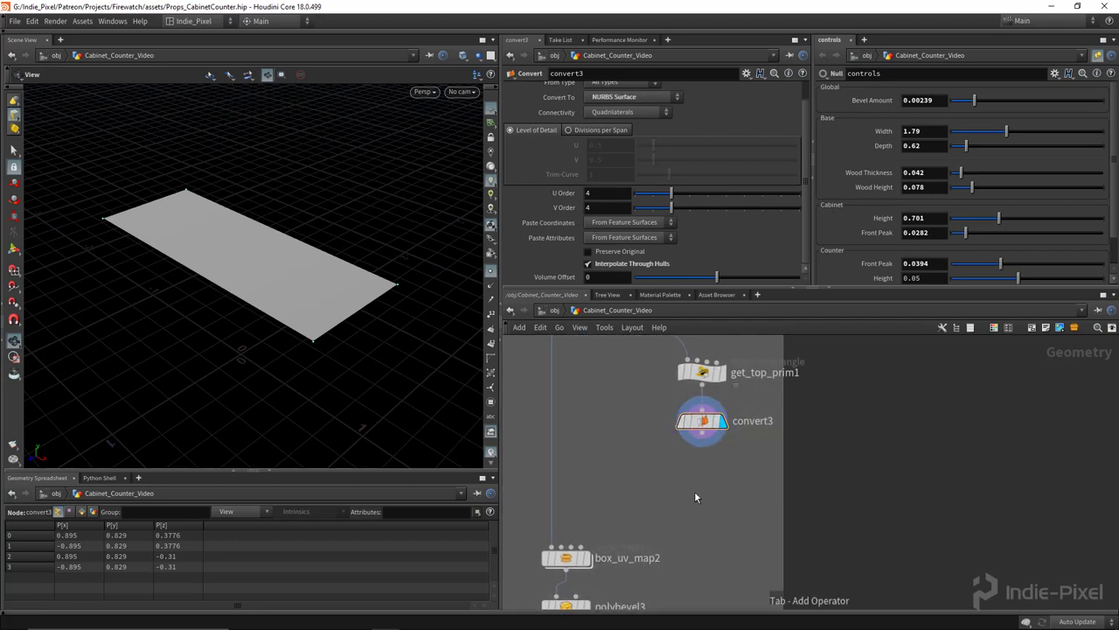
{"action": "type", "text": "ca"}
{"action": "key", "text": "Return"}
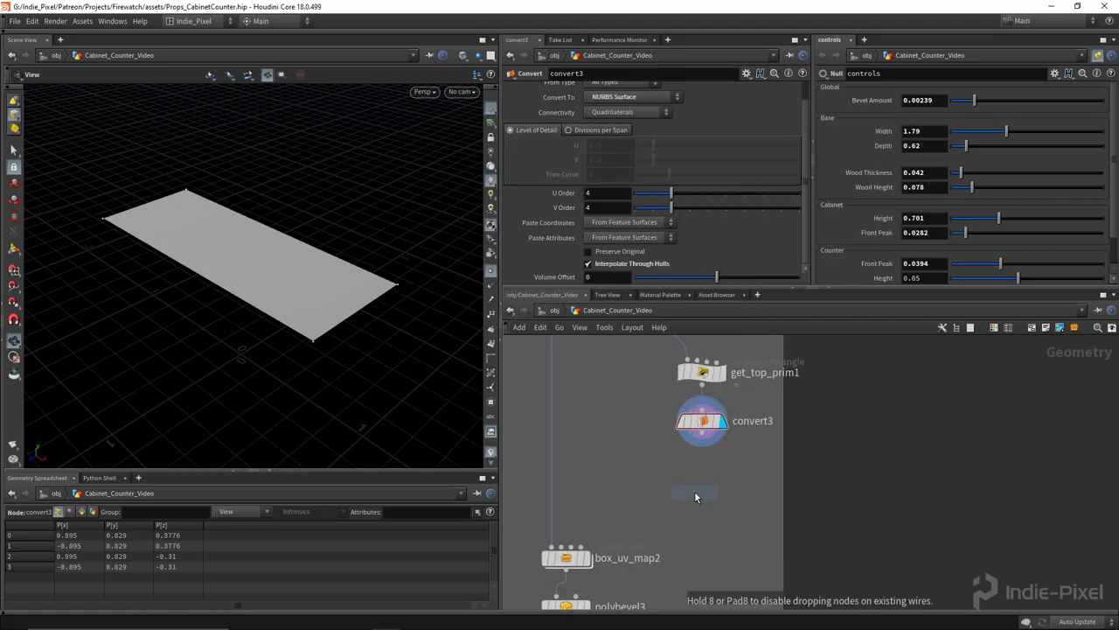
{"action": "left_click", "coordinate": [703, 480]}
{"action": "left_click_drag", "start_coordinate": [703, 437], "coordinate": [704, 467]}
{"action": "left_click", "coordinate": [722, 480]}
Carve the surface using only Second V at about 0.93, with Keep Outside on and Keep Inside off
{"action": "left_click", "coordinate": [509, 103]}
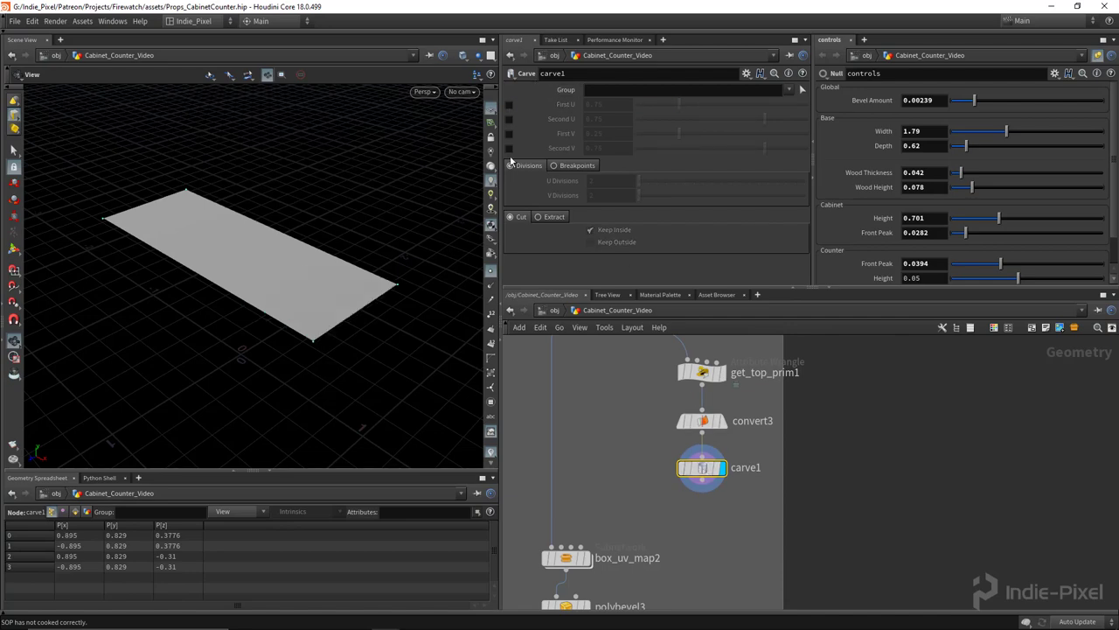
{"action": "left_click", "coordinate": [510, 149]}
{"action": "left_click_drag", "start_coordinate": [196, 247], "coordinate": [472, 280], "text": "alt"}
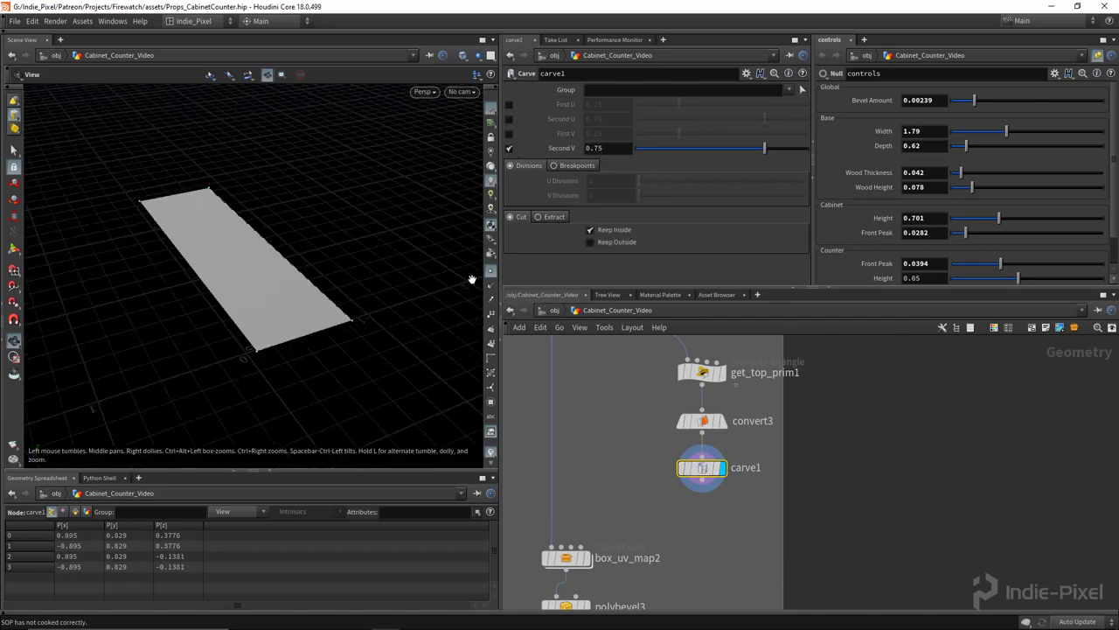
{"action": "left_click", "coordinate": [609, 246]}
{"action": "left_click", "coordinate": [600, 235]}
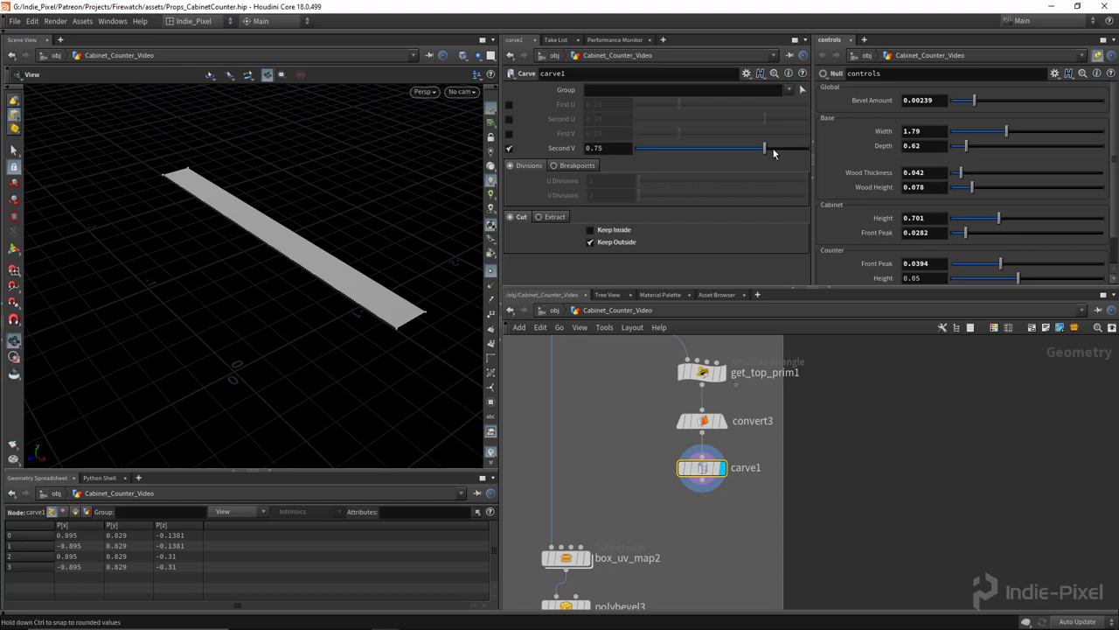
{"action": "left_click_drag", "start_coordinate": [773, 153], "coordinate": [796, 154]}
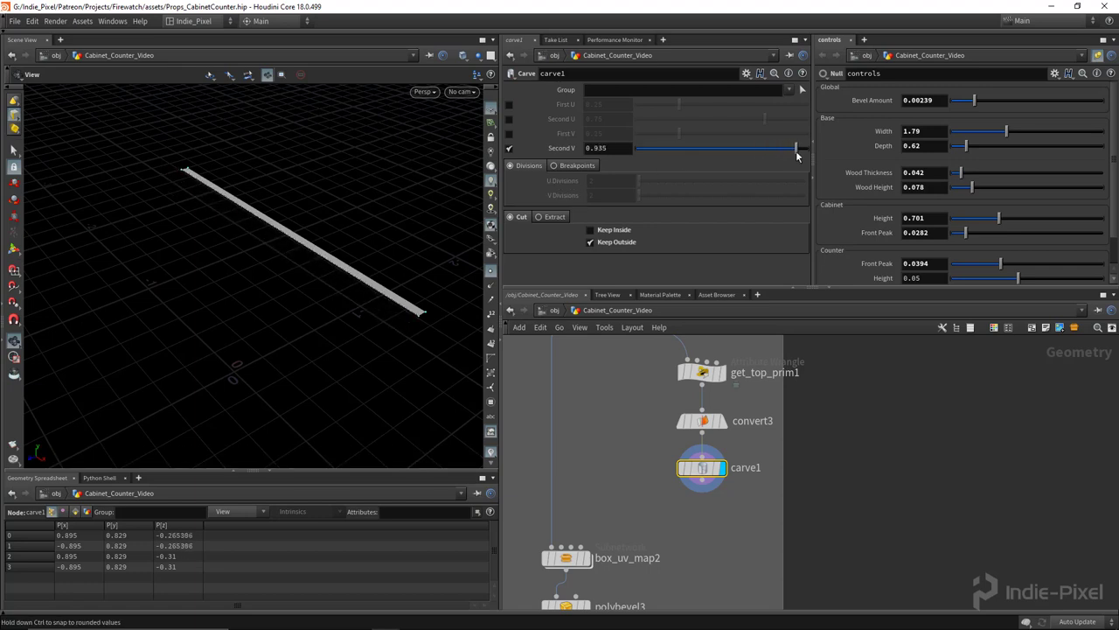
Try carving the strip with First V at about 0.912 and Keep Inside instead of Second V
{"action": "left_click", "coordinate": [509, 148]}
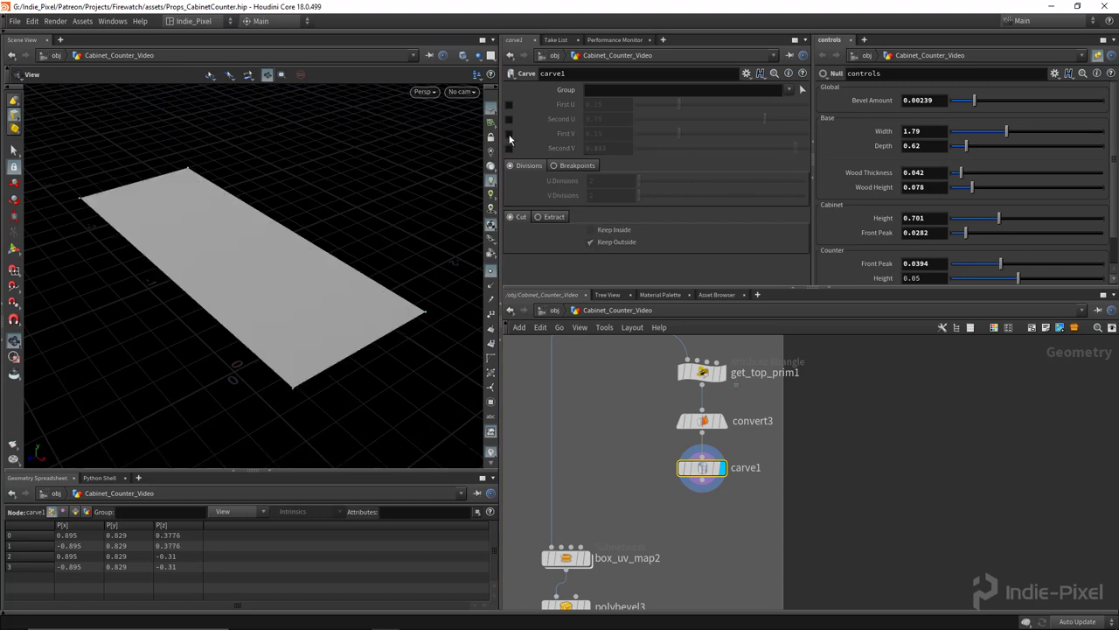
{"action": "left_click", "coordinate": [509, 133]}
{"action": "left_click", "coordinate": [600, 241]}
{"action": "left_click", "coordinate": [601, 230]}
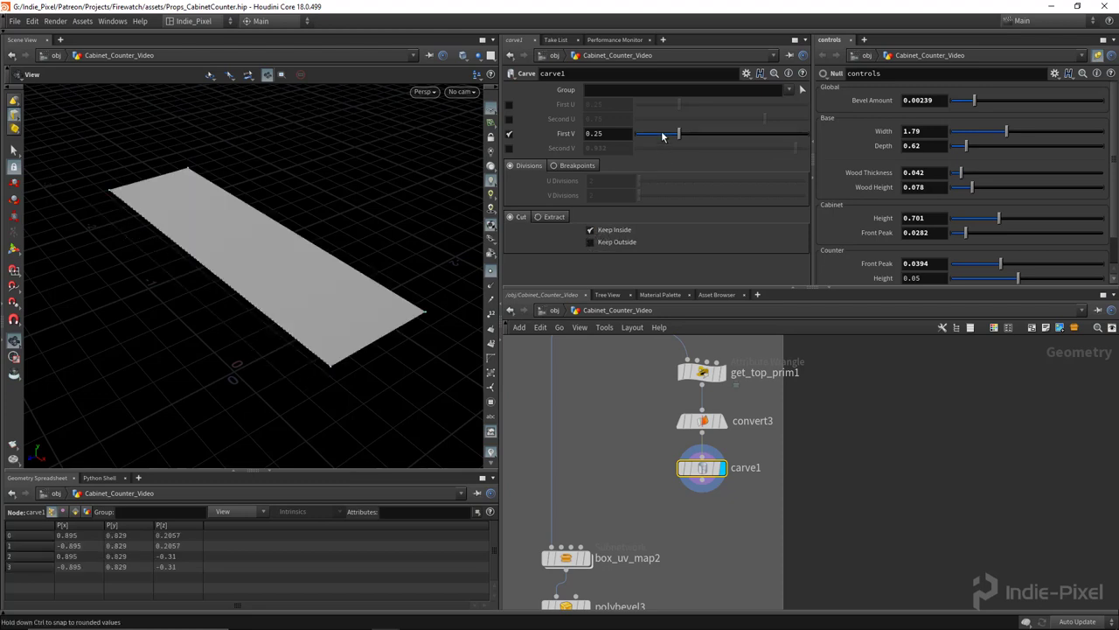
{"action": "left_click_drag", "start_coordinate": [679, 133], "coordinate": [793, 137]}
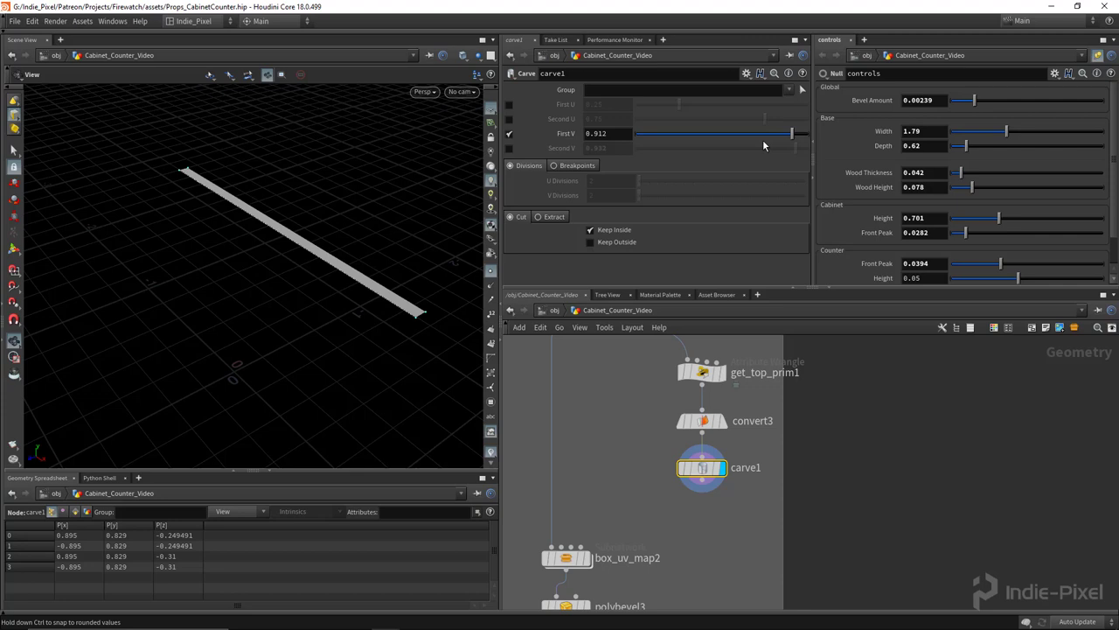
Return the carve to Second V at 0.932, keeping only the outside strip
{"action": "left_click", "coordinate": [509, 133]}
{"action": "left_click", "coordinate": [509, 148]}
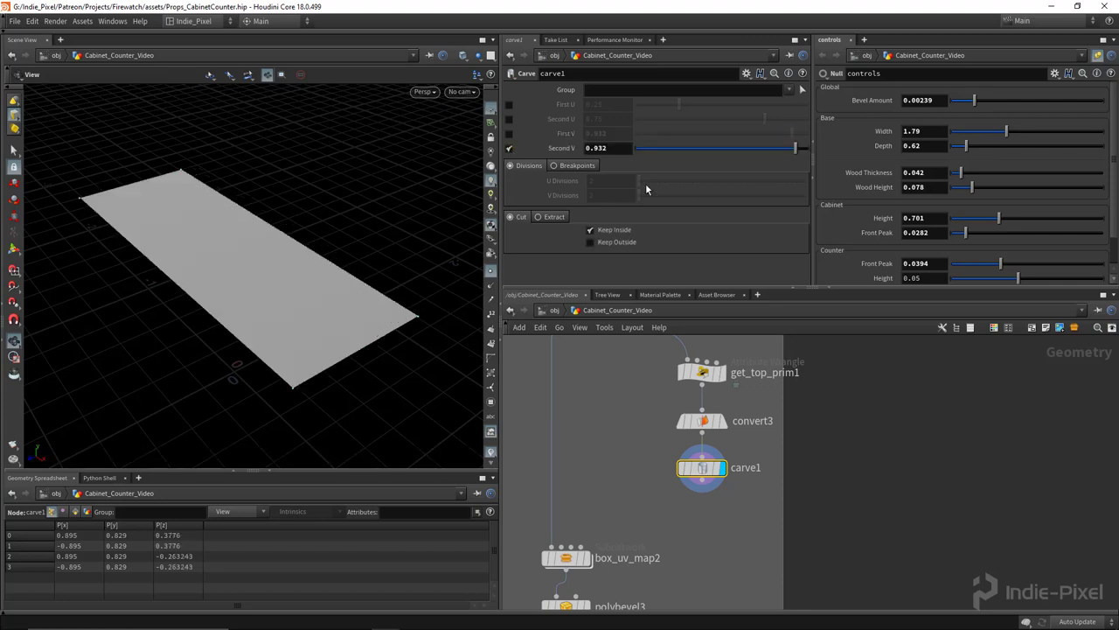
{"action": "left_click_drag", "start_coordinate": [790, 152], "coordinate": [797, 152]}
{"action": "left_click", "coordinate": [591, 242]}
{"action": "left_click", "coordinate": [590, 229]}
{"action": "left_click_drag", "start_coordinate": [282, 257], "coordinate": [188, 236]}
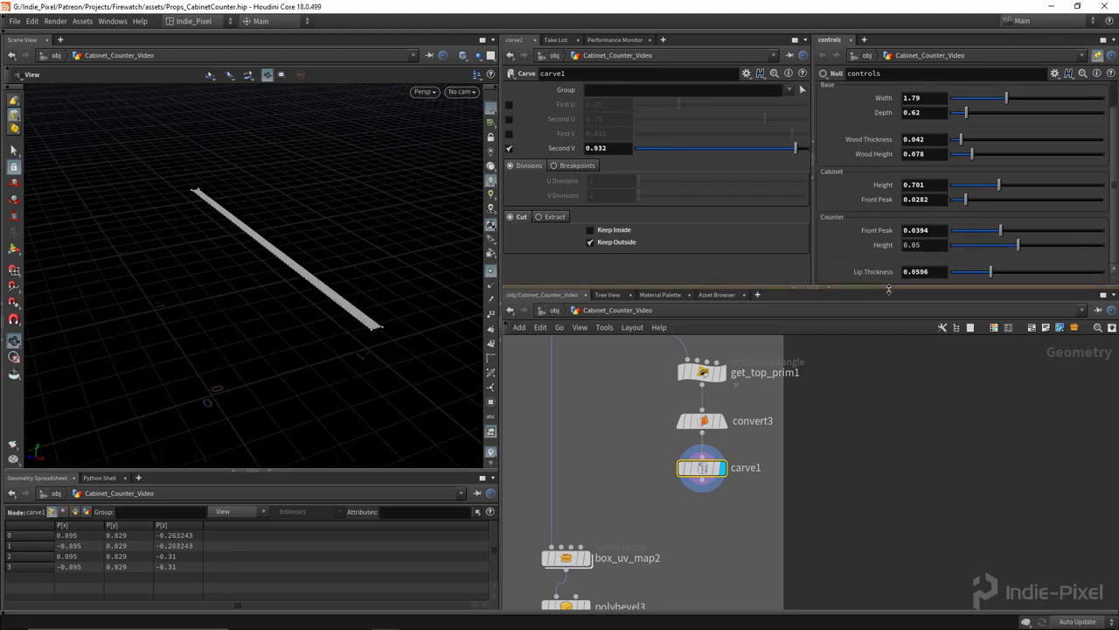
Open the controls node's parameter interface and add a Toggle before Lip Thickness in the Counter folder
{"action": "left_click_drag", "start_coordinate": [893, 287], "coordinate": [871, 306]}
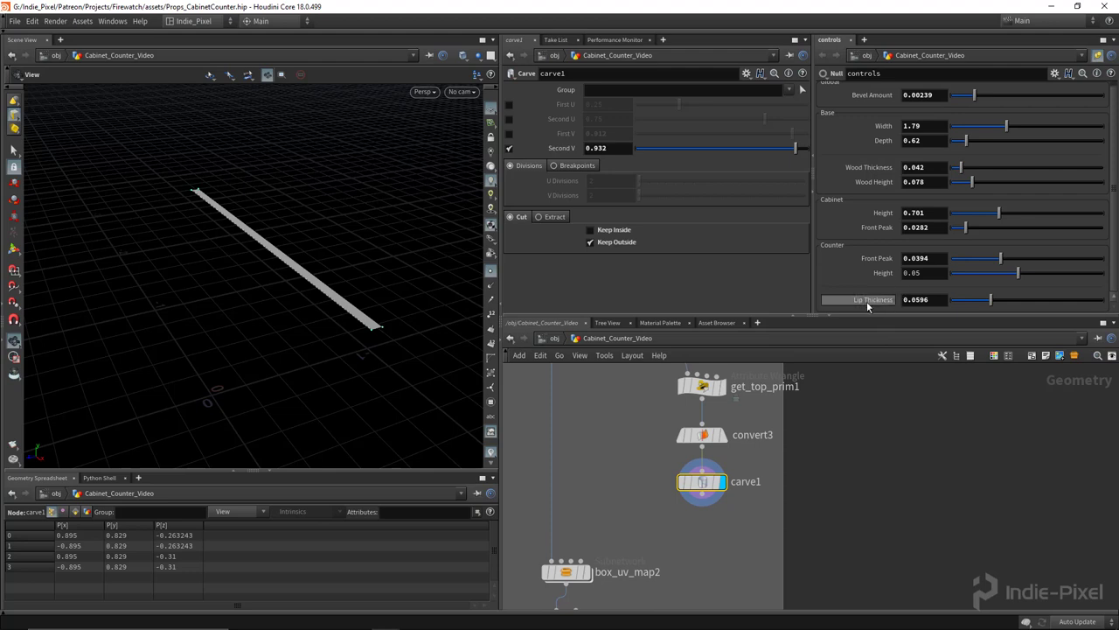
{"action": "left_click", "coordinate": [1055, 73]}
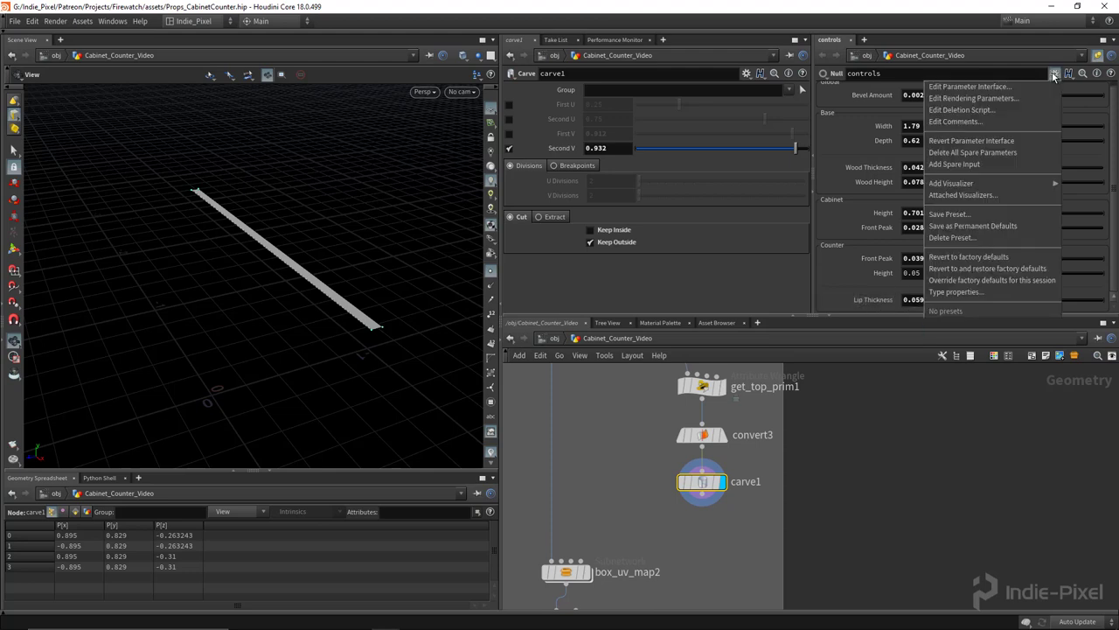
{"action": "left_click", "coordinate": [1005, 87]}
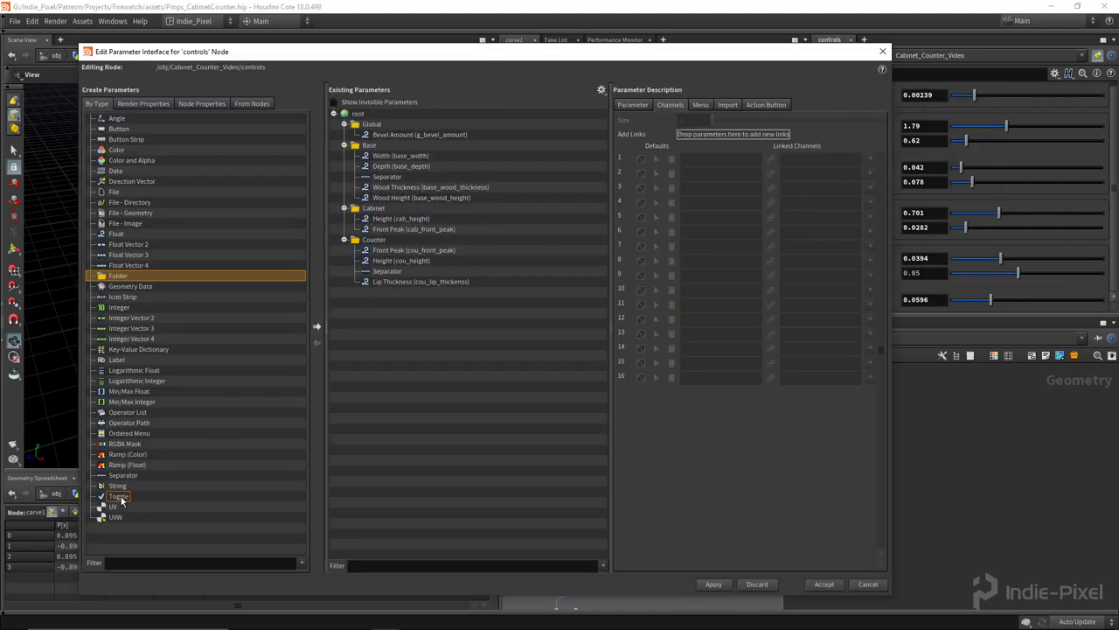
{"action": "left_click_drag", "start_coordinate": [121, 500], "coordinate": [399, 276]}
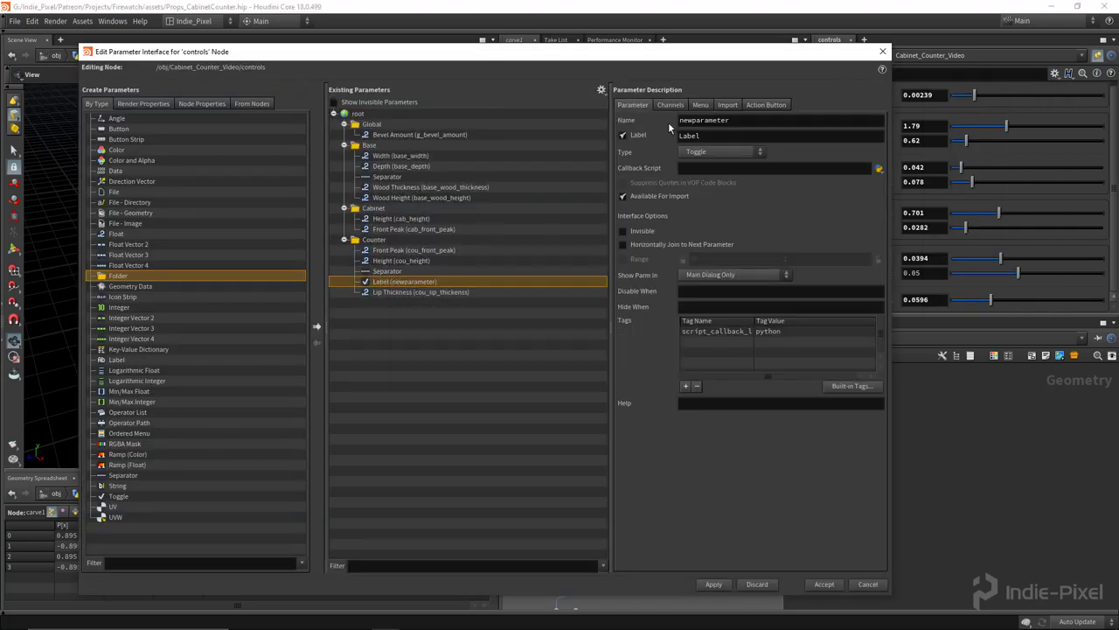
Name the toggle cou_use_lip, label it "Use Lip?", accept the interface changes, and enable the new option on controls
{"action": "double_click", "coordinate": [735, 121]}
{"action": "type", "text": "cou_"}
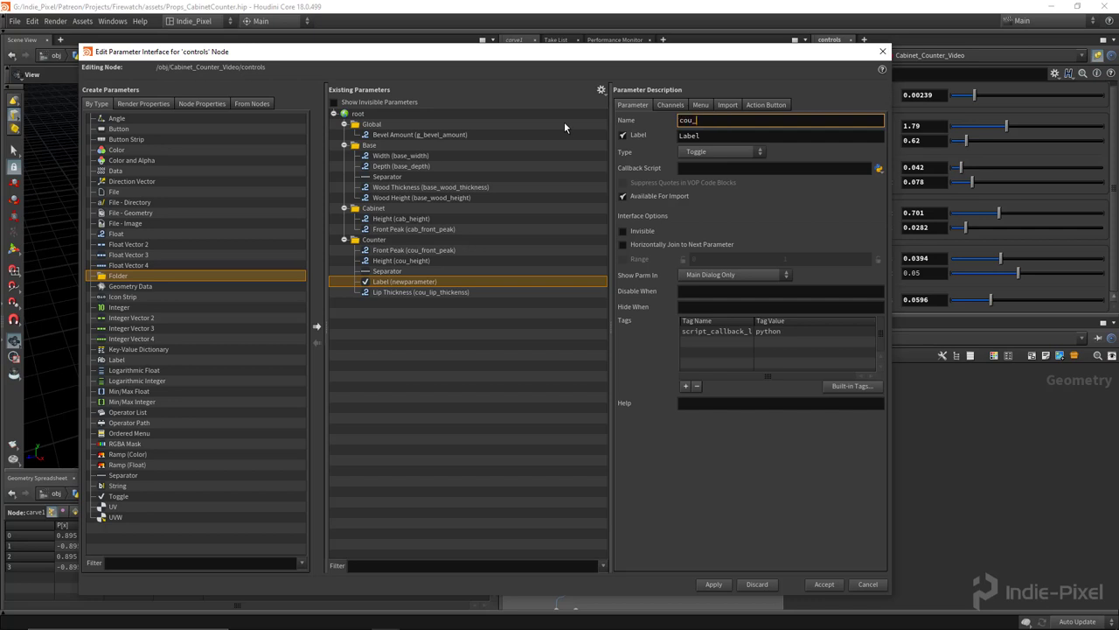
{"action": "type", "text": "use_lip"}
{"action": "key", "text": "Tab"}
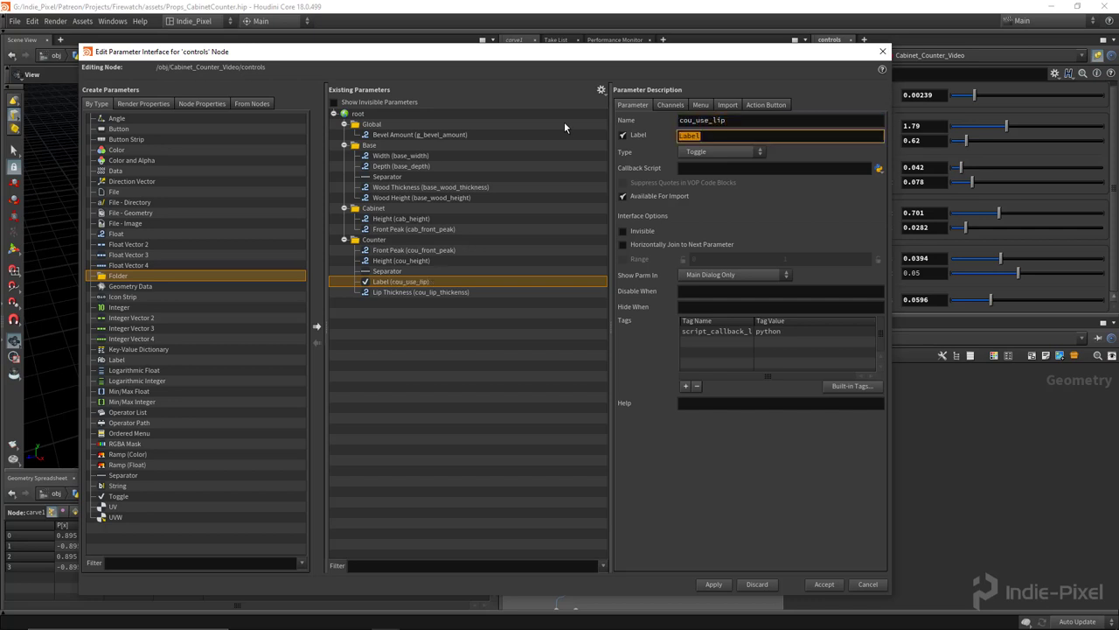
{"action": "type", "text": "Use Lip?"}
{"action": "key", "text": "Return"}
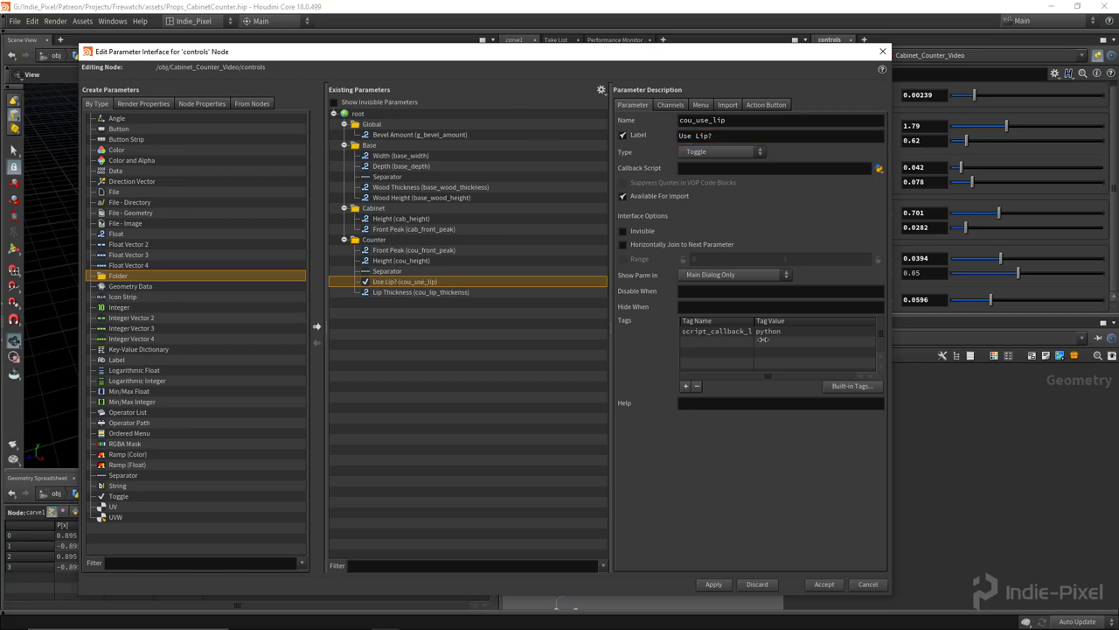
{"action": "left_click", "coordinate": [713, 584]}
{"action": "left_click", "coordinate": [824, 584]}
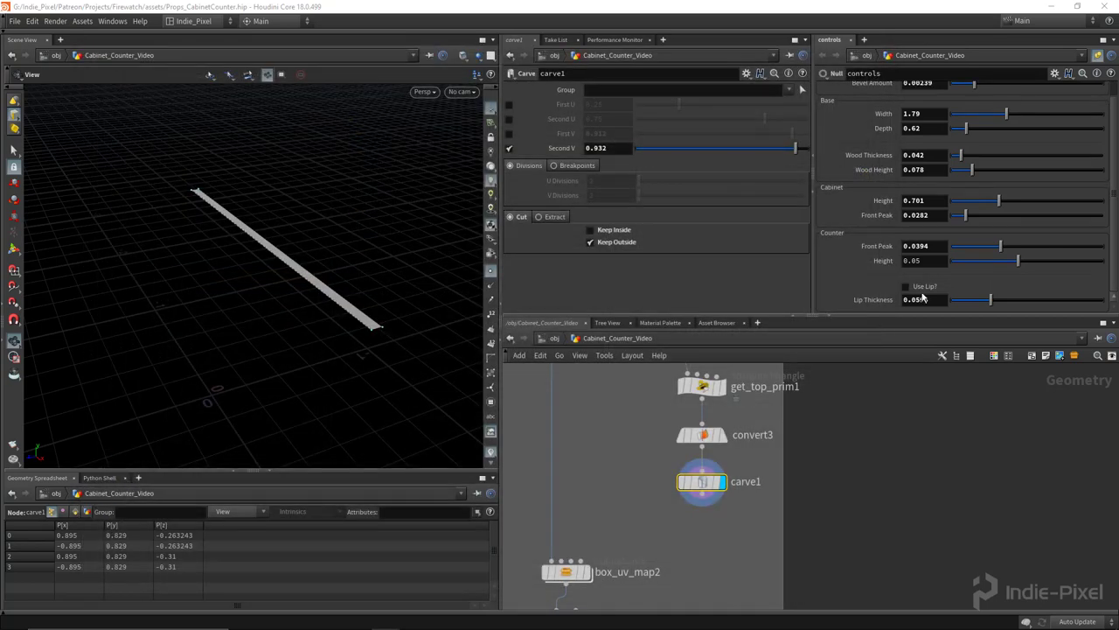
{"action": "left_click", "coordinate": [915, 287]}
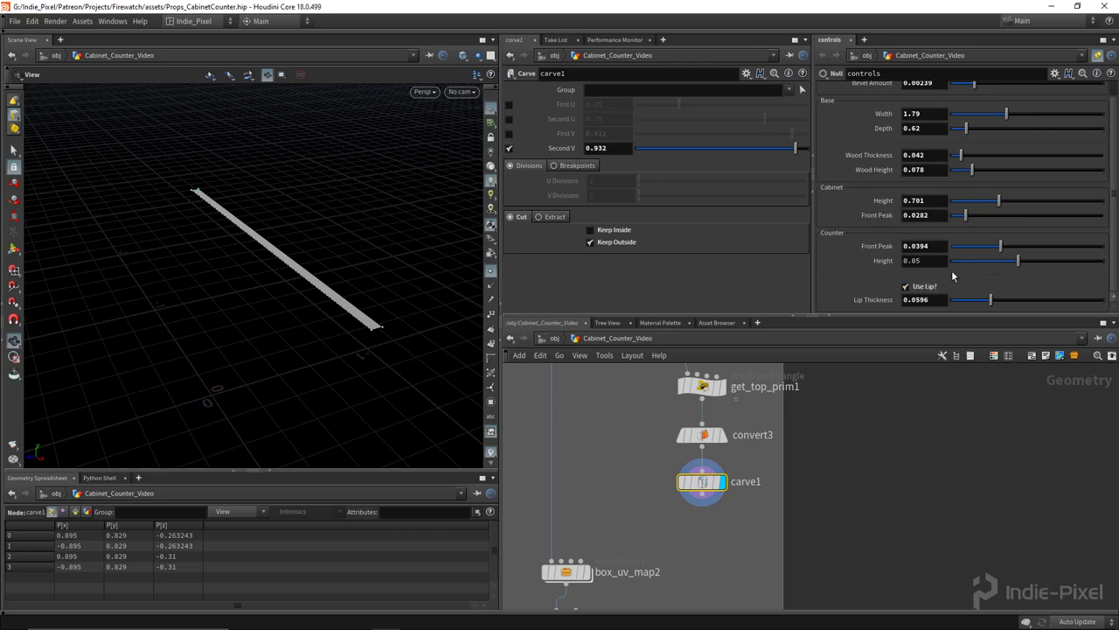
Open the controls node's parameter interface and add a Float after Lip Thickness, named cou_lip_height and labelled "Lip Height"
{"action": "left_click", "coordinate": [1055, 74]}
{"action": "left_click", "coordinate": [958, 86]}
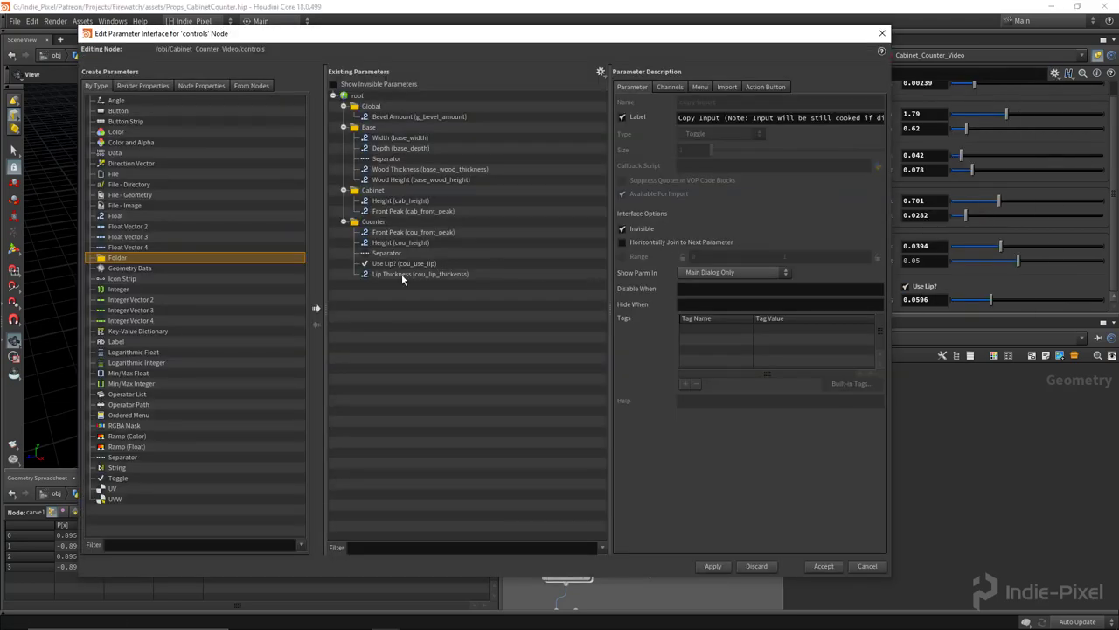
{"action": "left_click_drag", "start_coordinate": [112, 224], "coordinate": [385, 224]}
{"action": "double_click", "coordinate": [708, 102]}
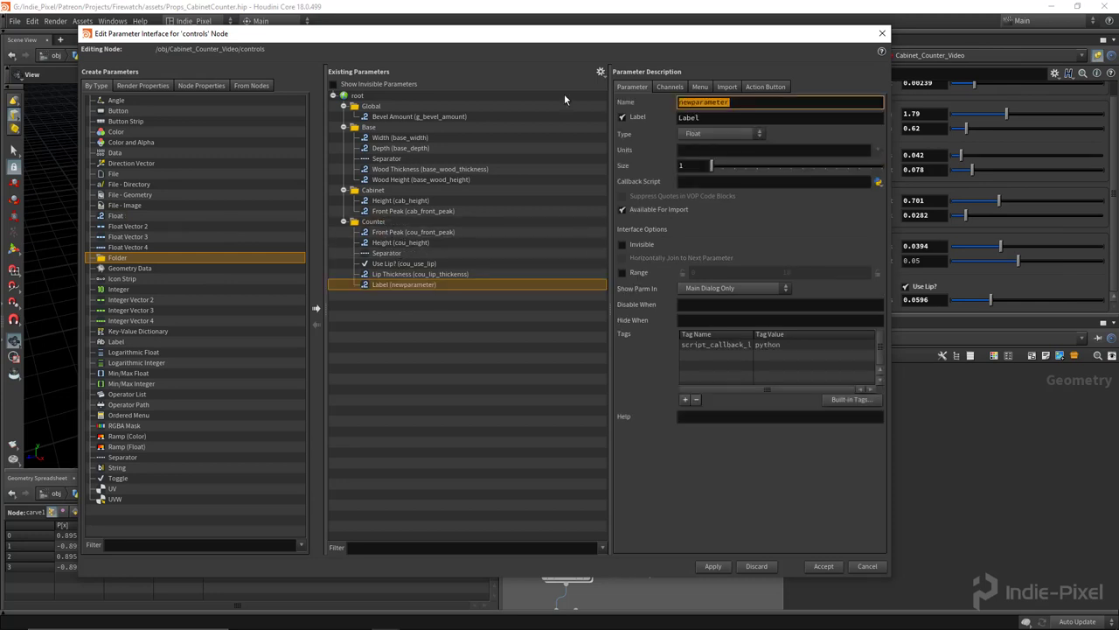
{"action": "type", "text": "cou_lip_height"}
{"action": "key", "text": "Tab"}
{"action": "type", "text": "Lip Height"}
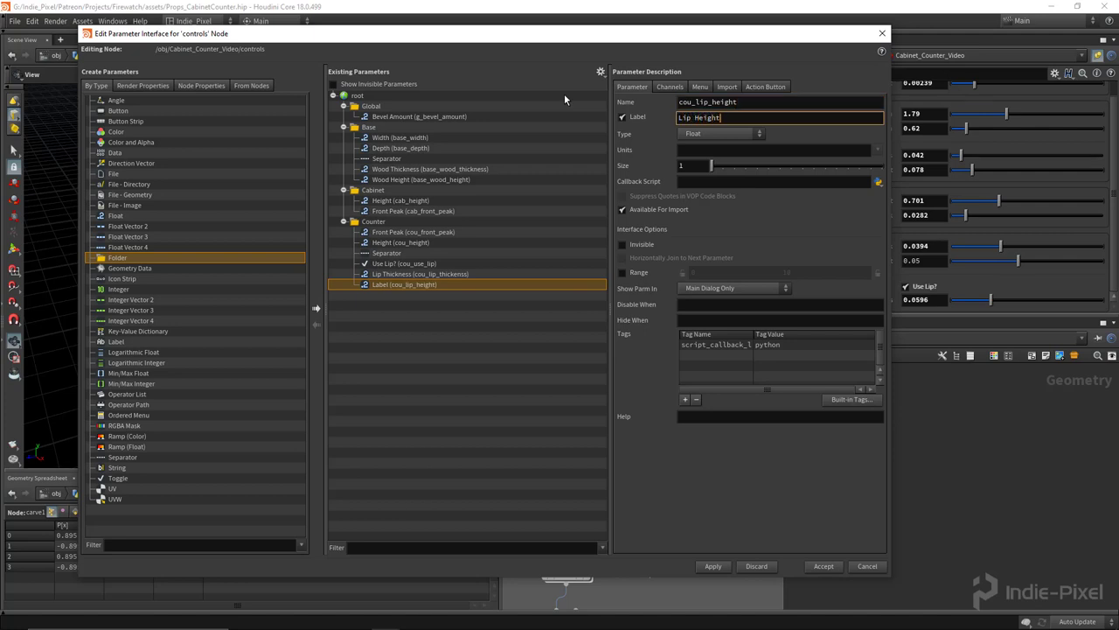
{"action": "key", "text": "Return"}
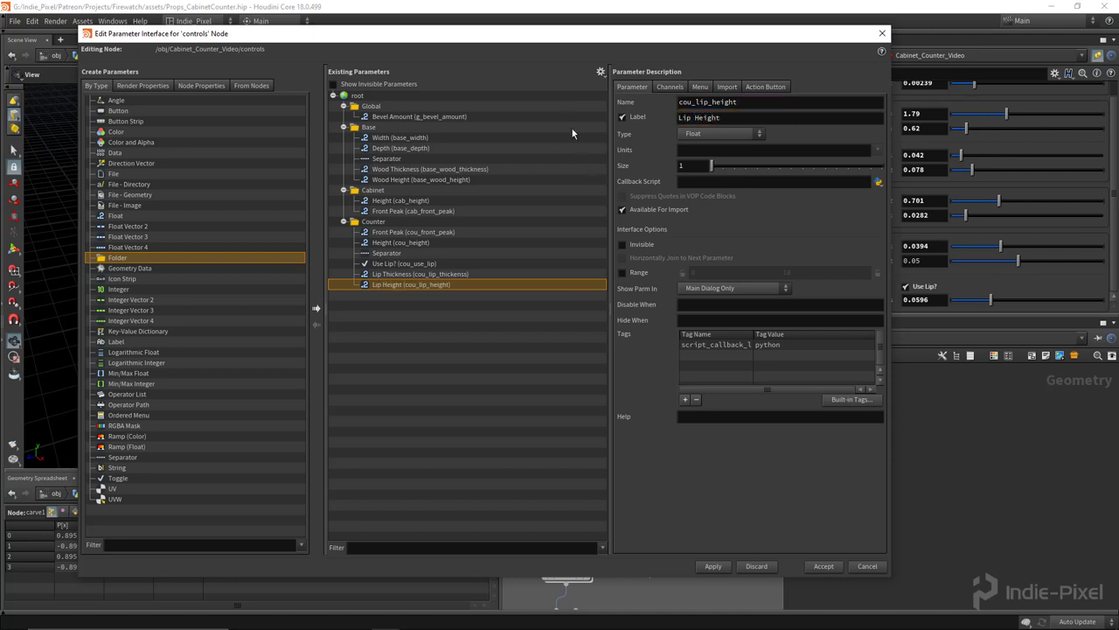
Give Lip Height a locked range of 0.01 to 0.25 and apply the interface changes
{"action": "left_click", "coordinate": [706, 273]}
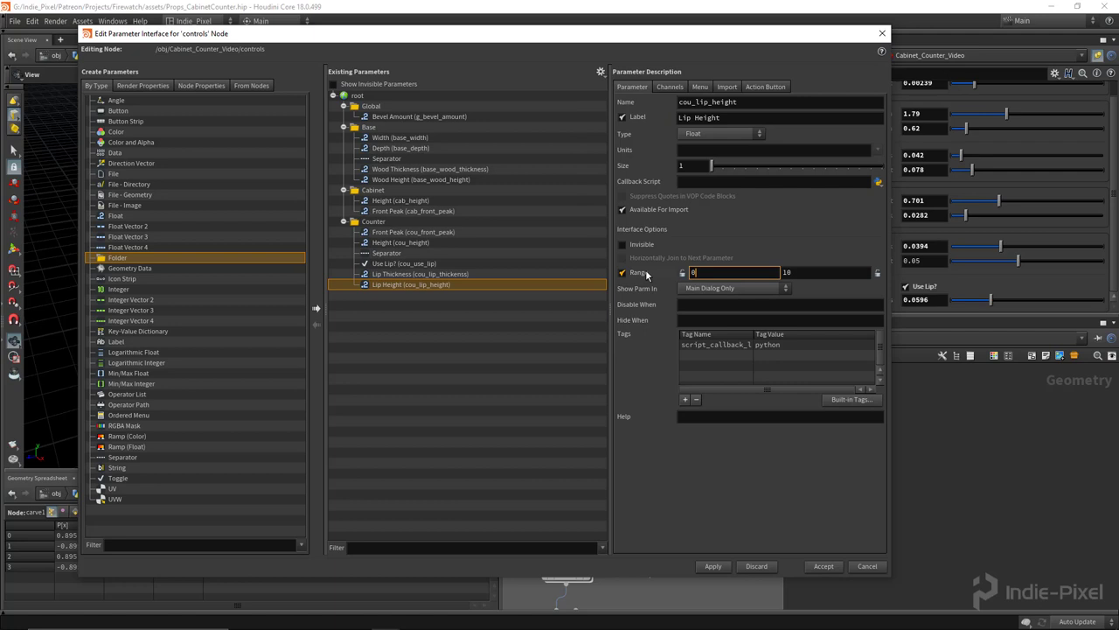
{"action": "key", "text": "Return"}
{"action": "double_click", "coordinate": [815, 276]}
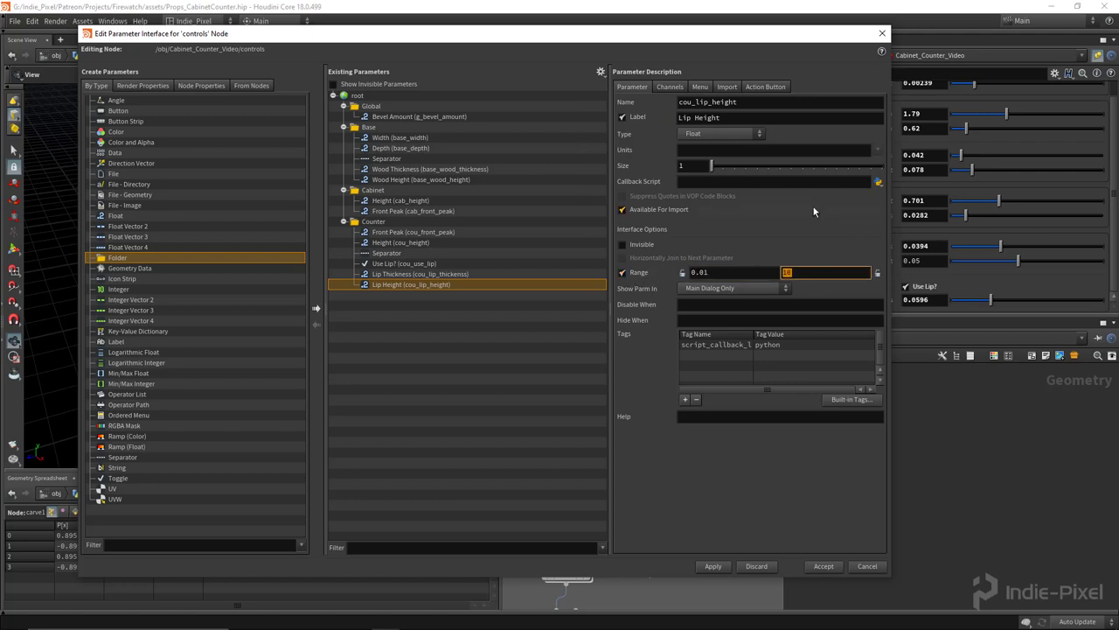
{"action": "type", "text": ".25"}
{"action": "key", "text": "Return"}
{"action": "left_click", "coordinate": [682, 272]}
{"action": "left_click", "coordinate": [712, 566]}
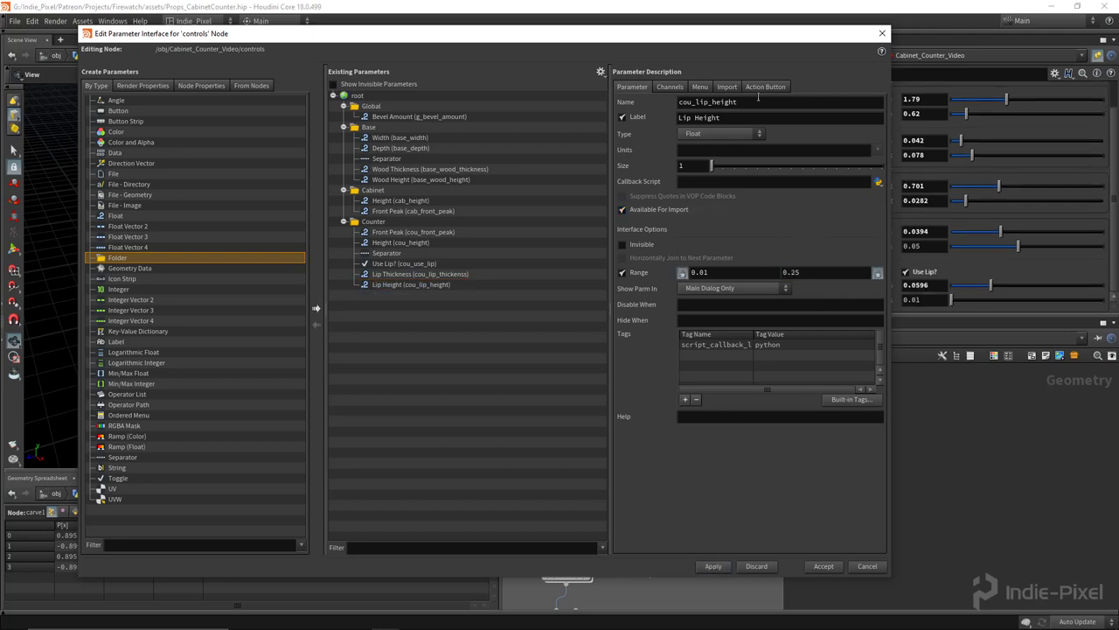
Set Lip Height's default value to 0.05 and accept the parameter interface
{"action": "left_click", "coordinate": [670, 86]}
{"action": "left_click", "coordinate": [703, 141]}
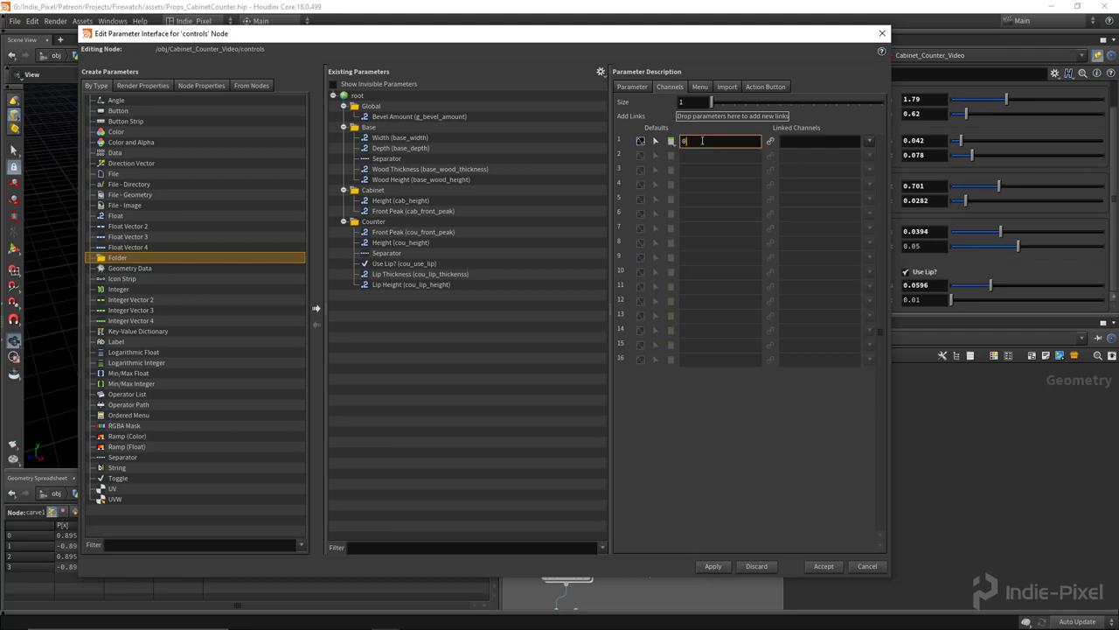
{"action": "type", "text": ".05"}
{"action": "key", "text": "Return"}
{"action": "left_click", "coordinate": [823, 566]}
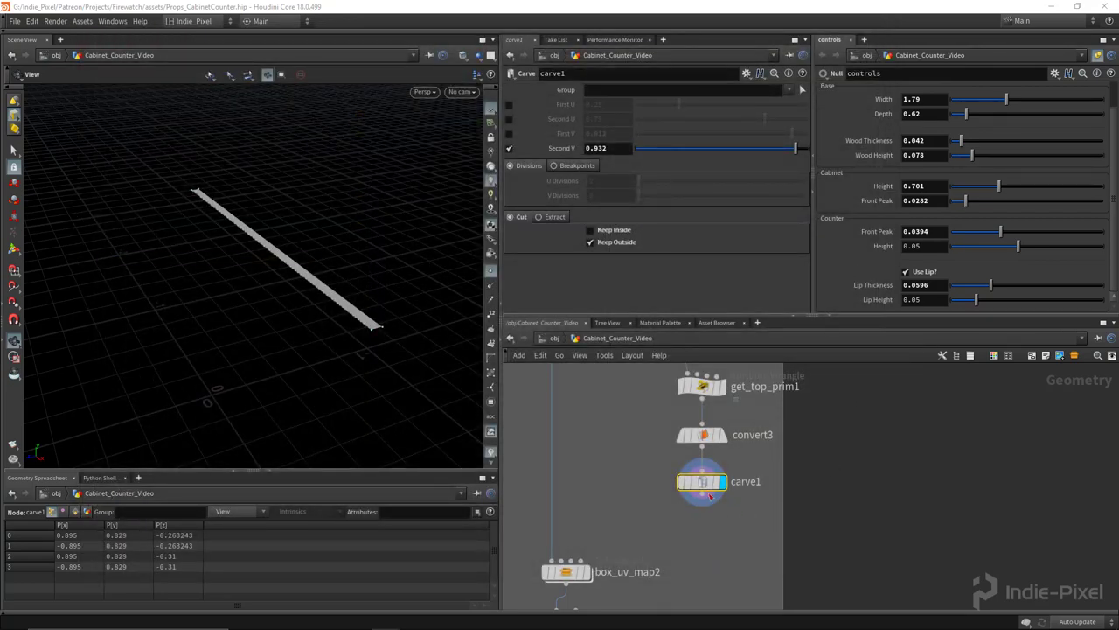
Drive carve1's Second V with a relative reference to Lip Thickness subtracted from 1
{"action": "right_click", "coordinate": [879, 293]}
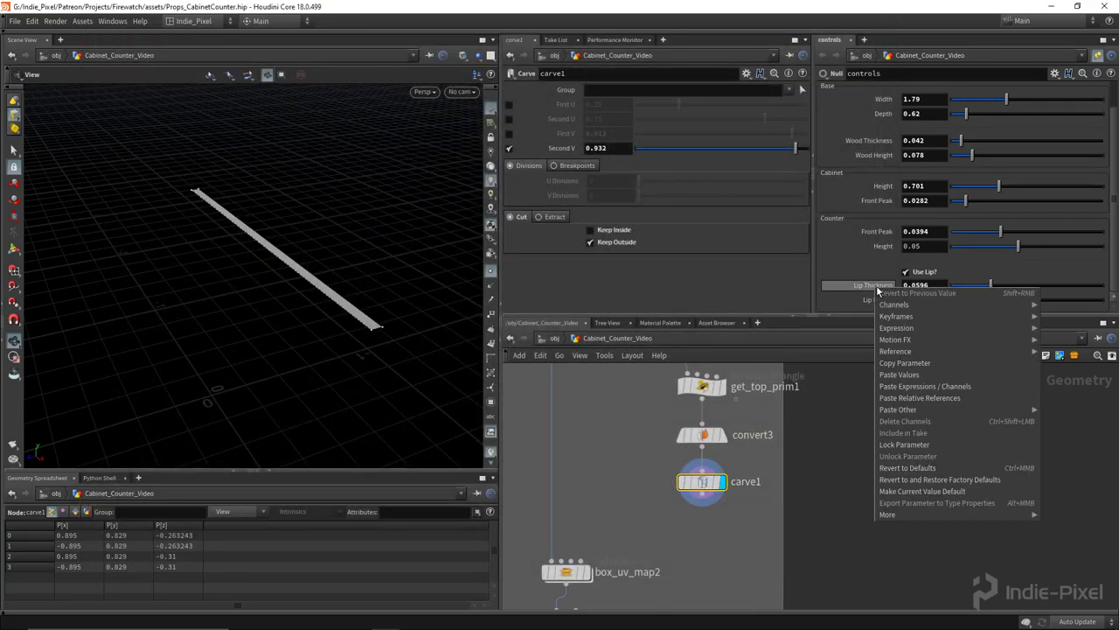
{"action": "left_click", "coordinate": [905, 363]}
{"action": "right_click", "coordinate": [614, 148]}
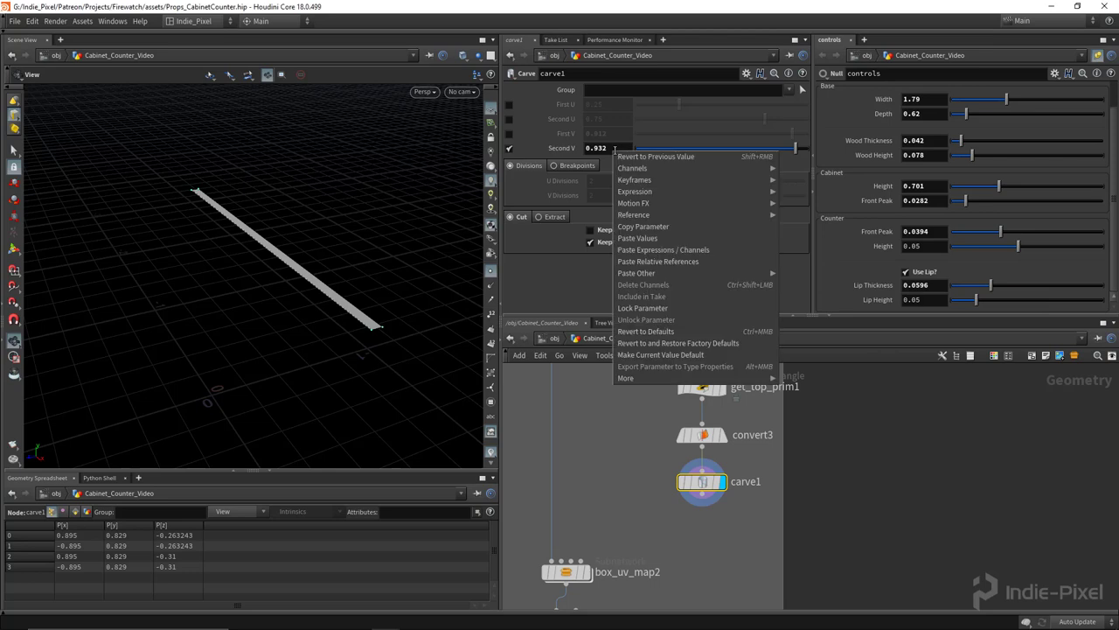
{"action": "left_click", "coordinate": [658, 261]}
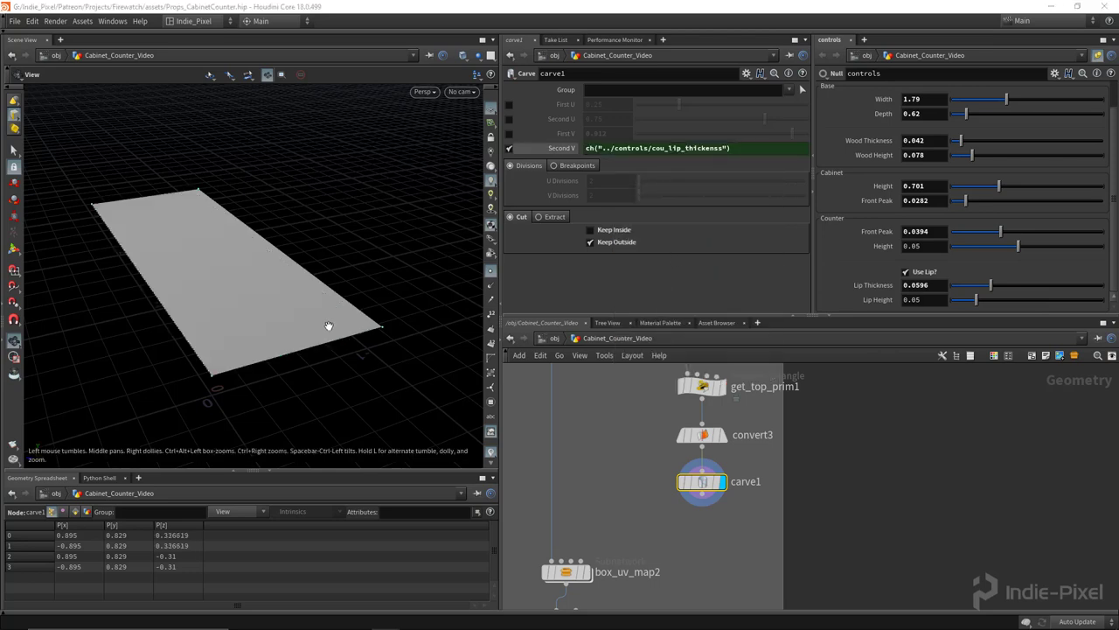
{"action": "left_click", "coordinate": [587, 148]}
{"action": "type", "text": "1-"}
{"action": "key", "text": "Return"}
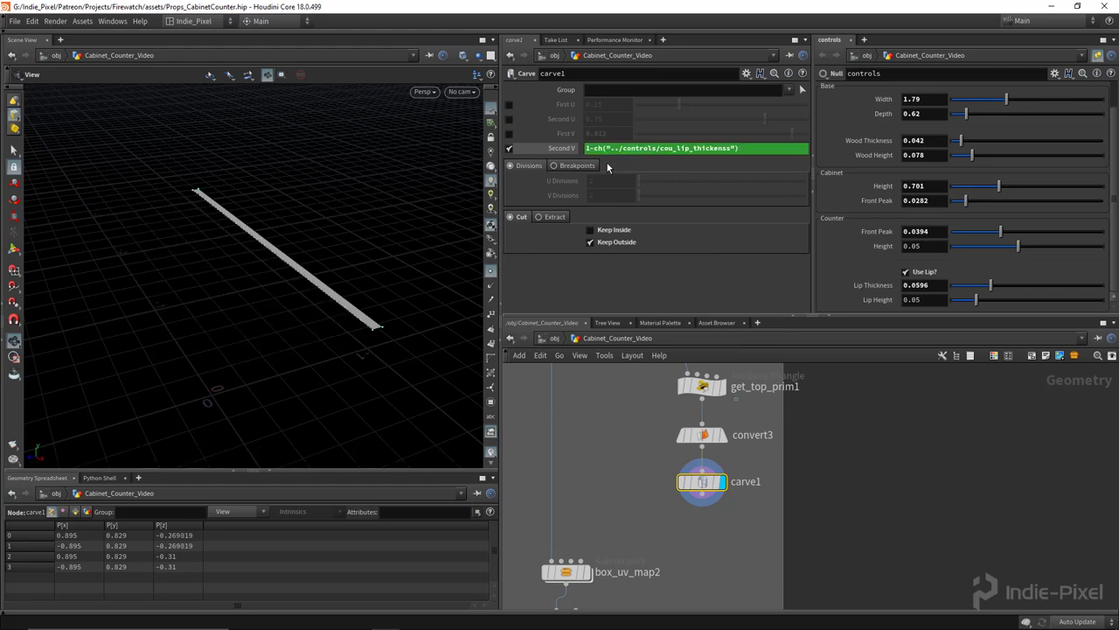
Show Second V's evaluated value and test the link by setting Lip Thickness to 0.068
{"action": "left_click", "coordinate": [565, 149]}
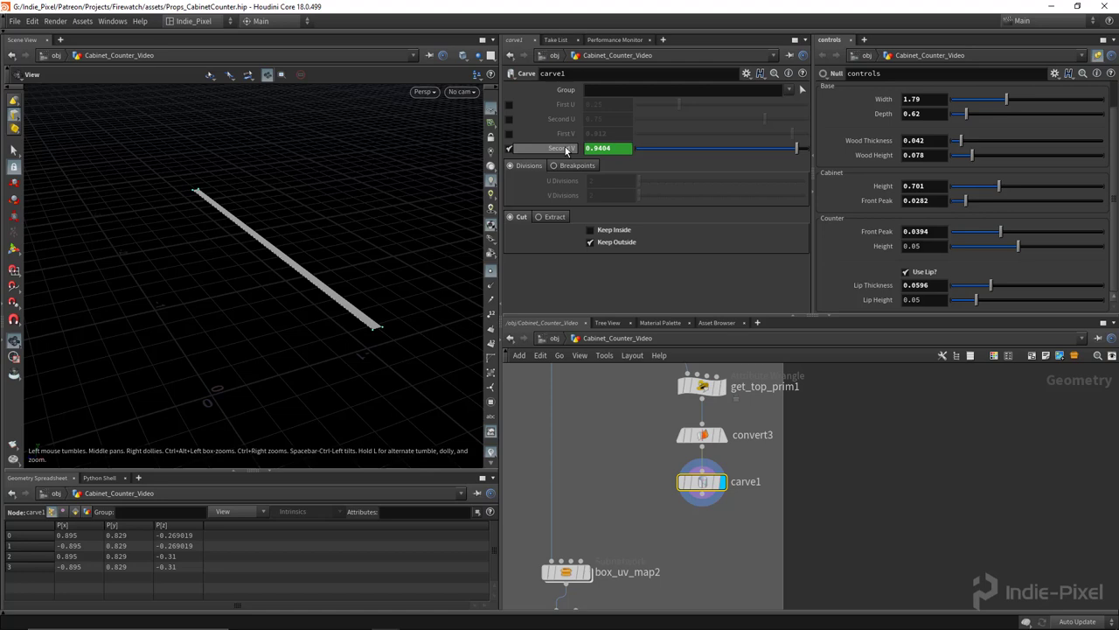
{"action": "left_click", "coordinate": [568, 149]}
{"action": "left_click", "coordinate": [556, 150]}
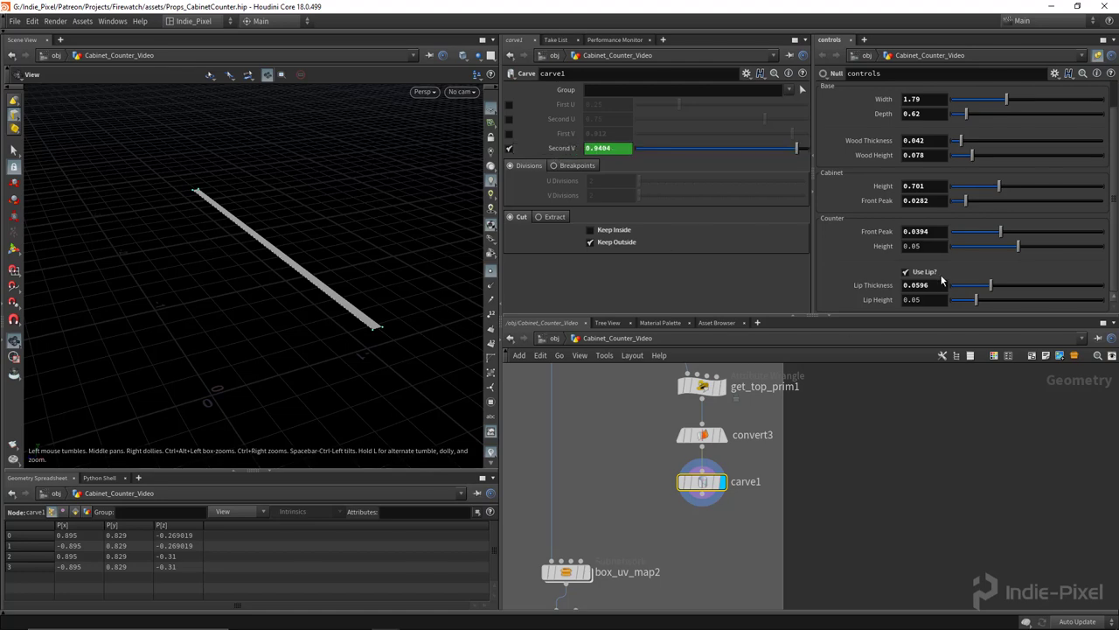
{"action": "mouse_move", "coordinate": [990, 286]}
{"action": "left_mouse_down"}
{"action": "mouse_move", "coordinate": [1097, 288]}
{"action": "mouse_move", "coordinate": [975, 298]}
{"action": "mouse_move", "coordinate": [997, 306]}
{"action": "mouse_move", "coordinate": [982, 304]}
{"action": "mouse_move", "coordinate": [1021, 289]}
{"action": "mouse_move", "coordinate": [1093, 290]}
{"action": "mouse_move", "coordinate": [932, 299]}
{"action": "mouse_move", "coordinate": [1010, 289]}
{"action": "mouse_move", "coordinate": [997, 302]}
{"action": "left_mouse_up"}
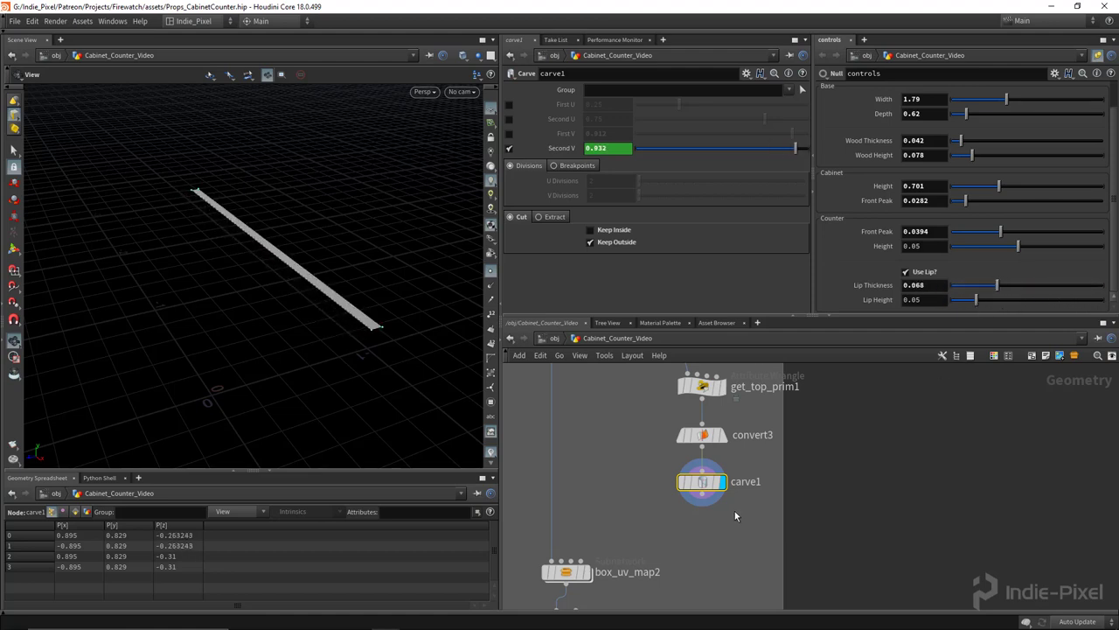
Move box_uv_map2 and polybevel3 further down the network to make room below carve1
{"action": "middle_click_drag", "start_coordinate": [735, 511], "coordinate": [719, 469]}
{"action": "scroll", "coordinate": [736, 468], "scroll_direction": "down", "scroll_amount": 2}
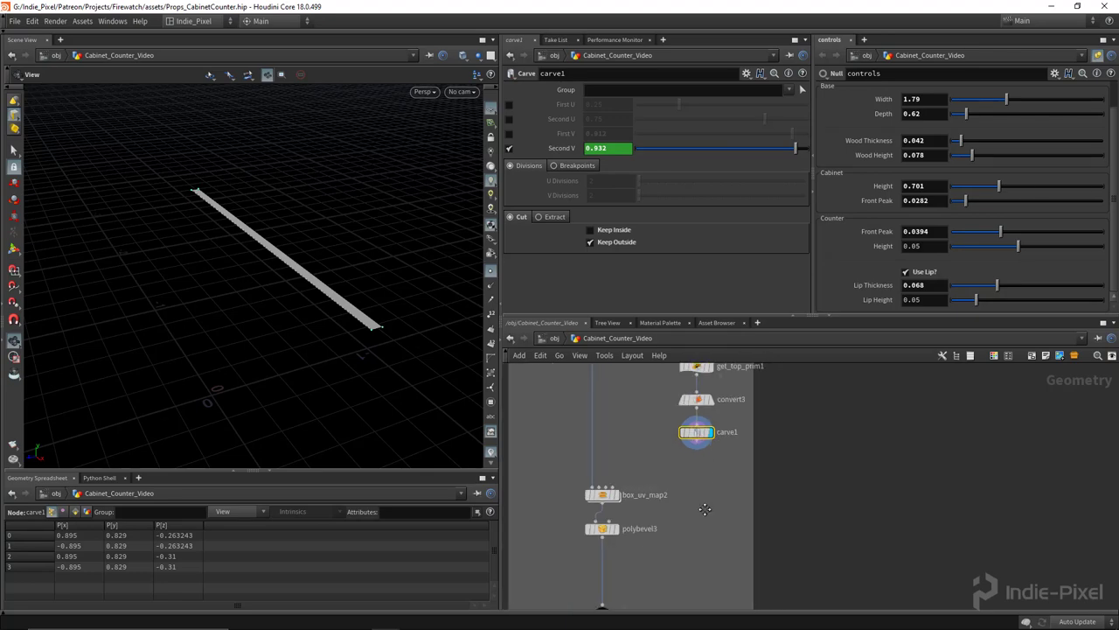
{"action": "middle_click_drag", "start_coordinate": [707, 509], "coordinate": [723, 437]}
{"action": "left_click_drag", "start_coordinate": [687, 489], "coordinate": [626, 461]}
{"action": "middle_click_drag", "start_coordinate": [700, 416], "coordinate": [693, 470]}
{"action": "left_click", "coordinate": [692, 470]}
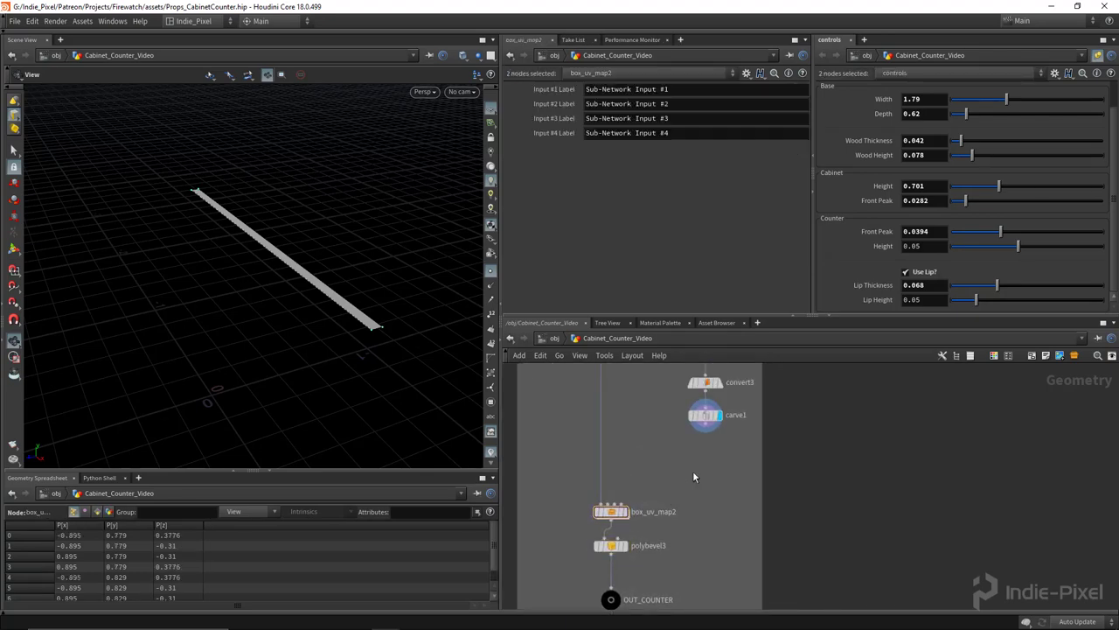
Add a PolyExtrude node below carve1, connect carve1's output to it, and display its result
{"action": "key", "text": "Tab"}
{"action": "type", "text": "poly"}
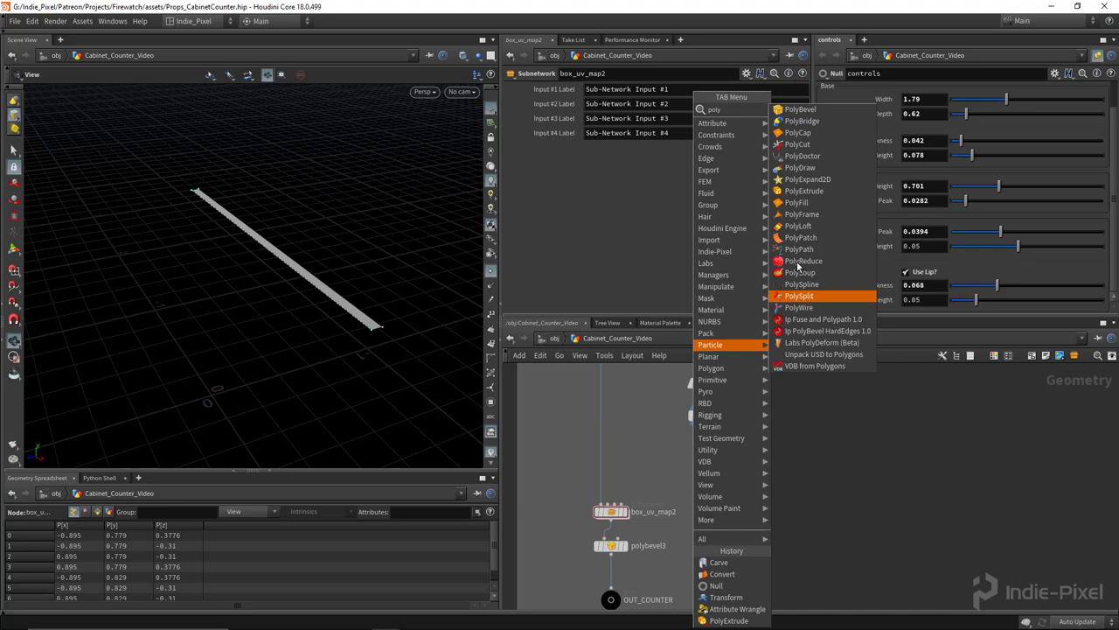
{"action": "left_click", "coordinate": [812, 192]}
{"action": "left_click", "coordinate": [708, 454]}
{"action": "scroll", "coordinate": [707, 429], "scroll_direction": "up", "scroll_amount": 3}
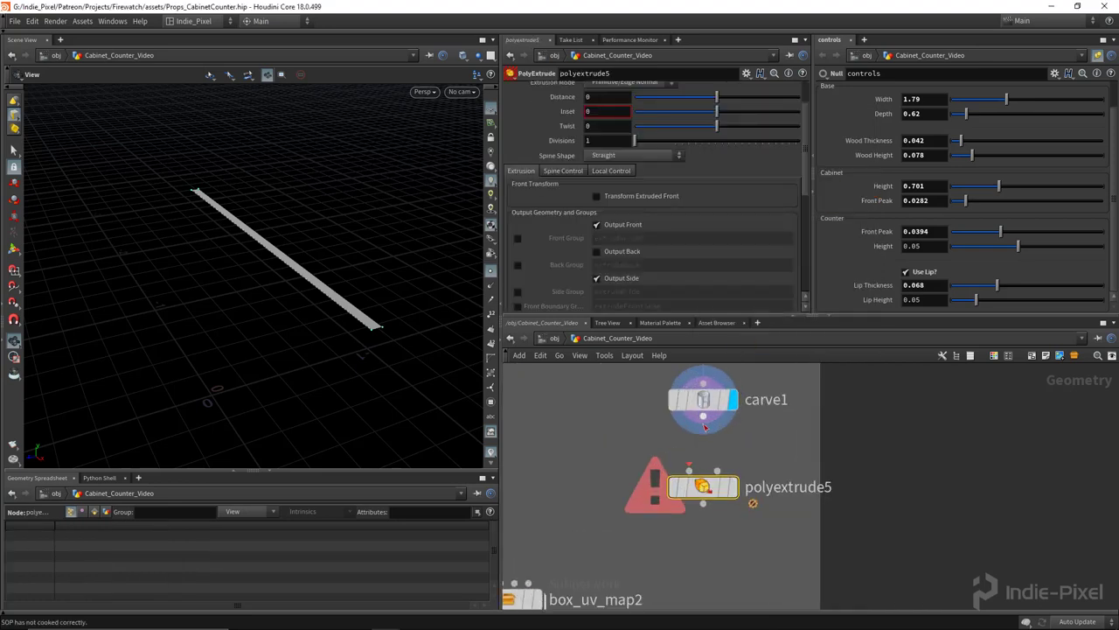
{"action": "left_click_drag", "start_coordinate": [703, 416], "coordinate": [707, 464]}
{"action": "left_click", "coordinate": [731, 486]}
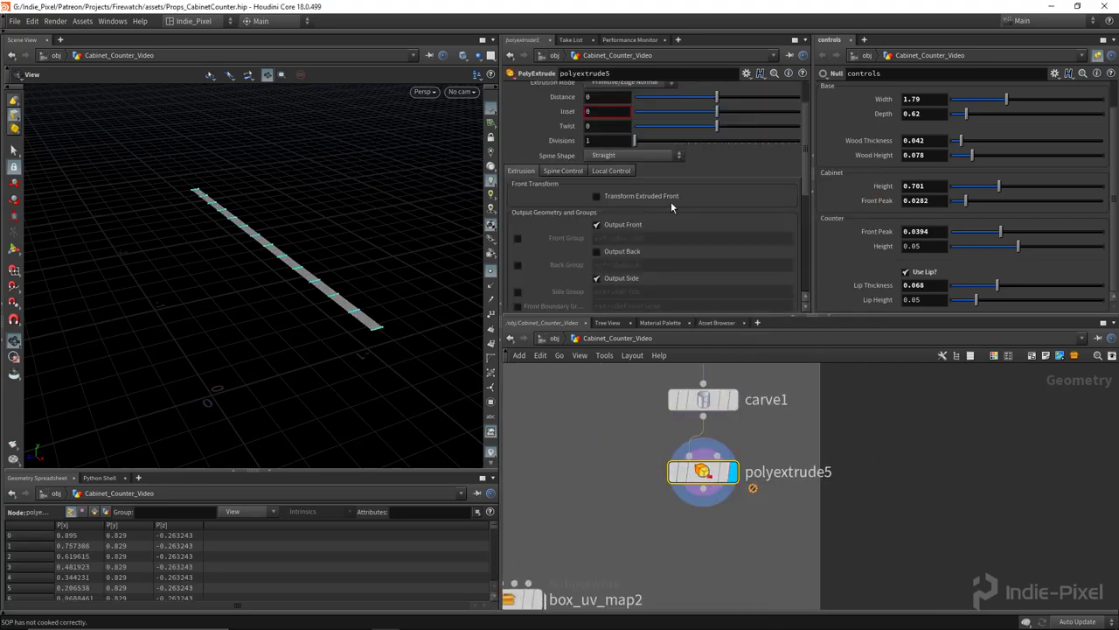
Link the new PolyExtrude's Distance to the Lip Height control with a relative reference
{"action": "right_click", "coordinate": [925, 302]}
{"action": "left_click", "coordinate": [953, 381]}
{"action": "scroll", "coordinate": [656, 140], "scroll_direction": "up", "scroll_amount": 2}
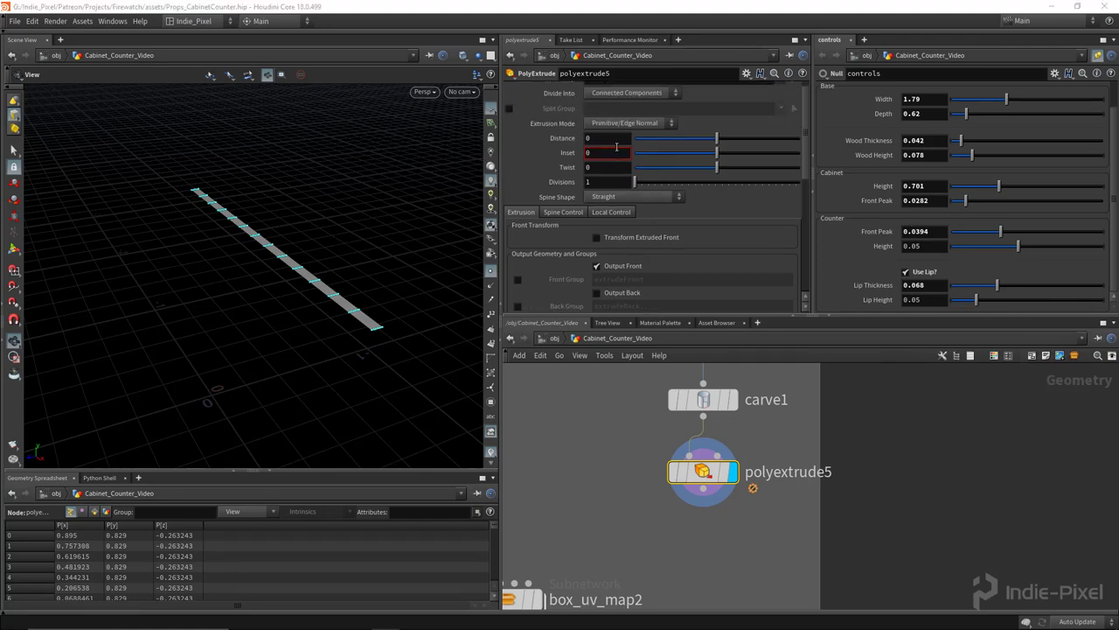
{"action": "right_click", "coordinate": [600, 139]}
{"action": "left_click", "coordinate": [671, 251]}
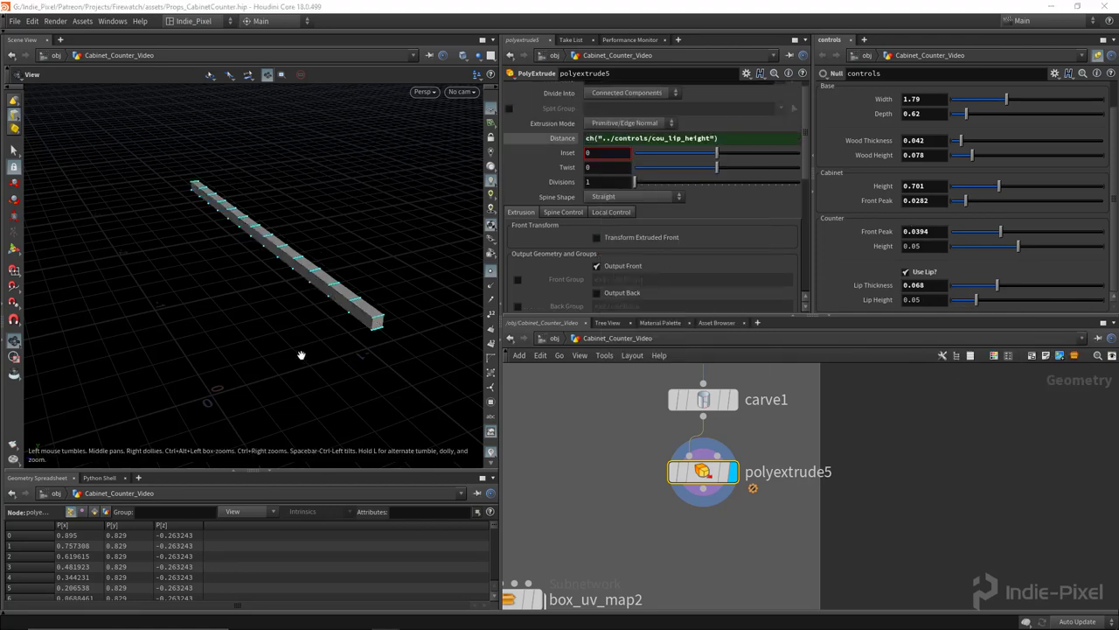
{"action": "left_click_drag", "start_coordinate": [300, 355], "coordinate": [411, 311]}
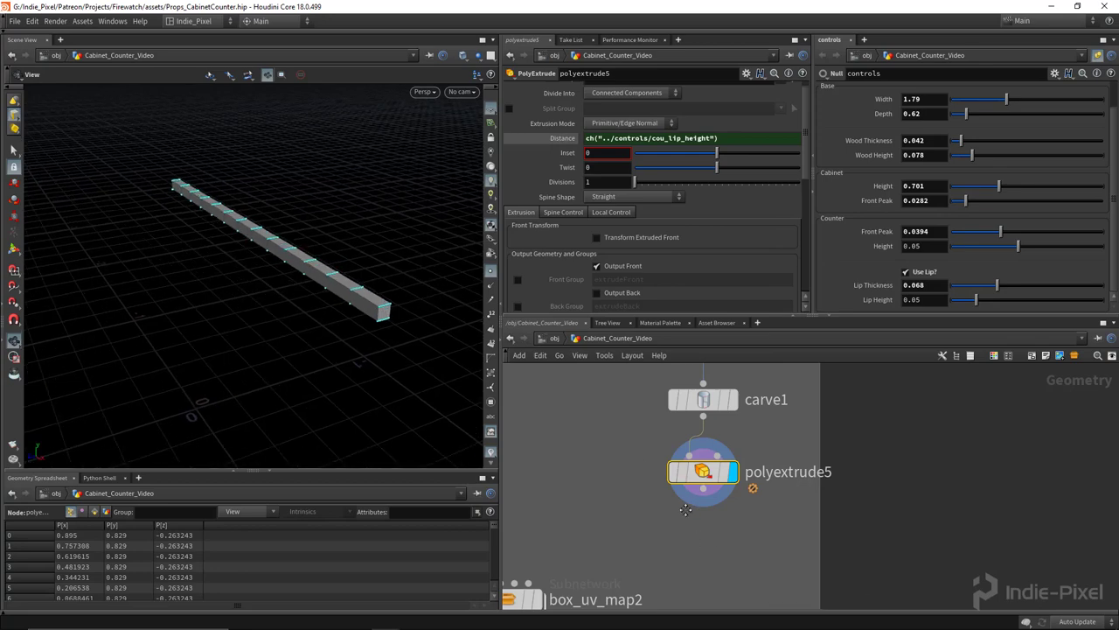
Insert a Convert node between carve1 and polyextrude5 and enable Interpolate Through Hulls on it
{"action": "middle_click_drag", "start_coordinate": [677, 533], "coordinate": [666, 476]}
{"action": "scroll", "coordinate": [666, 476], "scroll_direction": "down", "scroll_amount": 1}
{"action": "left_click_drag", "start_coordinate": [696, 424], "coordinate": [696, 471]}
{"action": "key", "text": "Tab"}
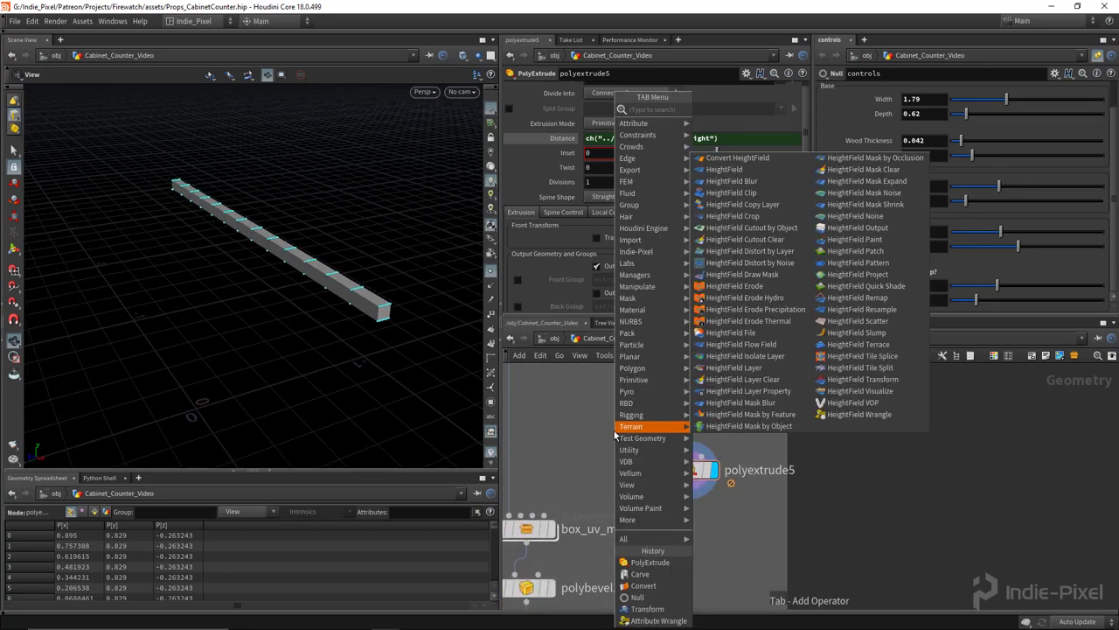
{"action": "type", "text": "convert"}
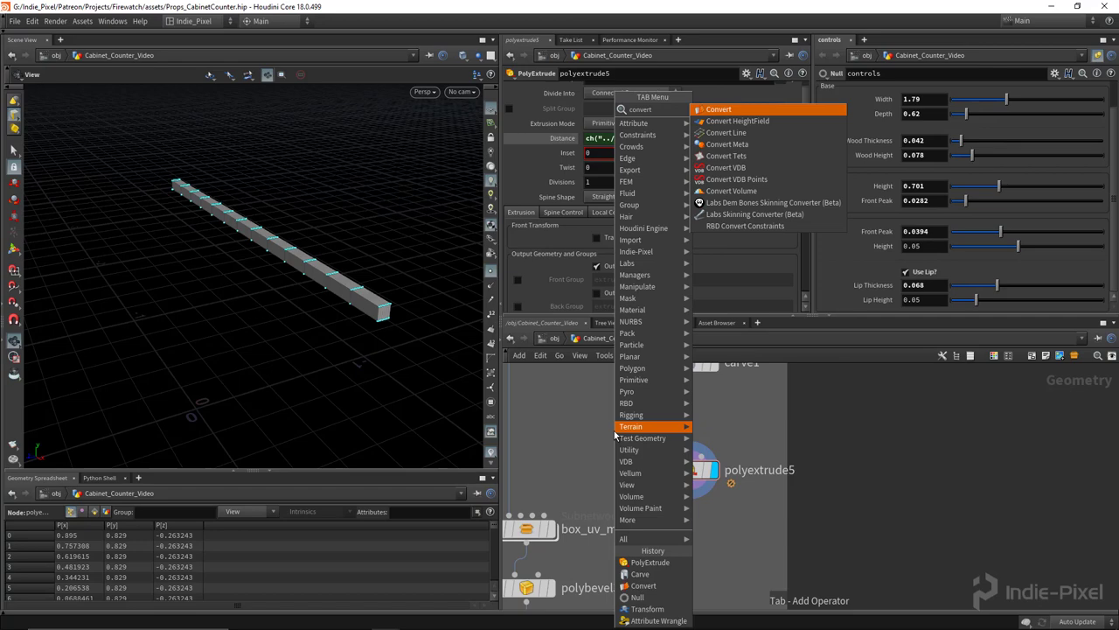
{"action": "key", "text": "Return"}
{"action": "left_click", "coordinate": [690, 420]}
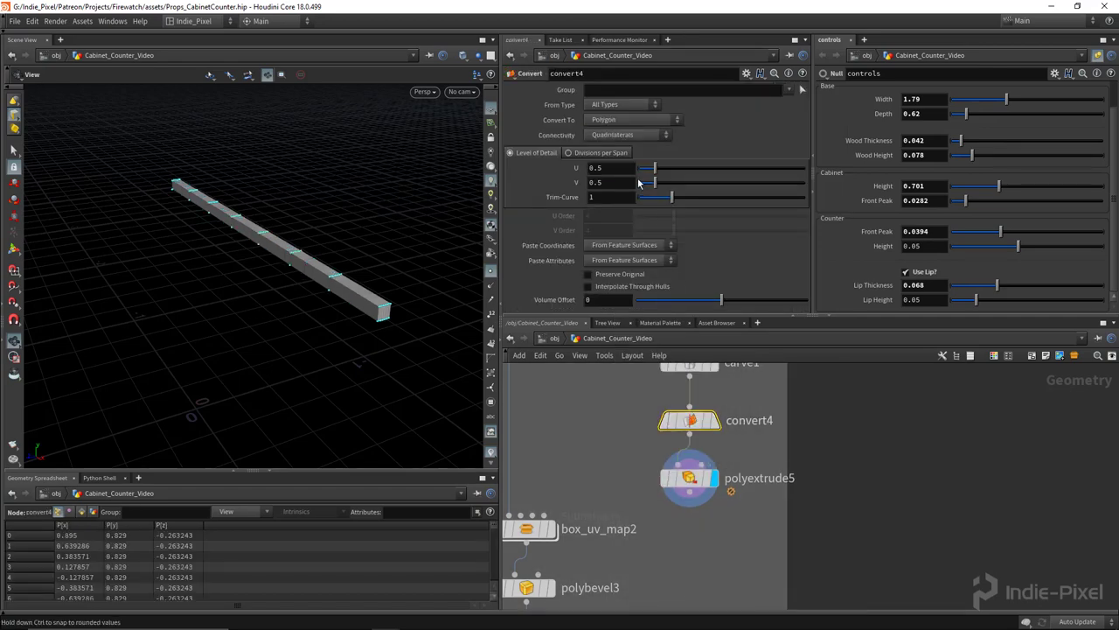
{"action": "left_click", "coordinate": [655, 287]}
{"action": "left_click_drag", "start_coordinate": [289, 292], "coordinate": [522, 437]}
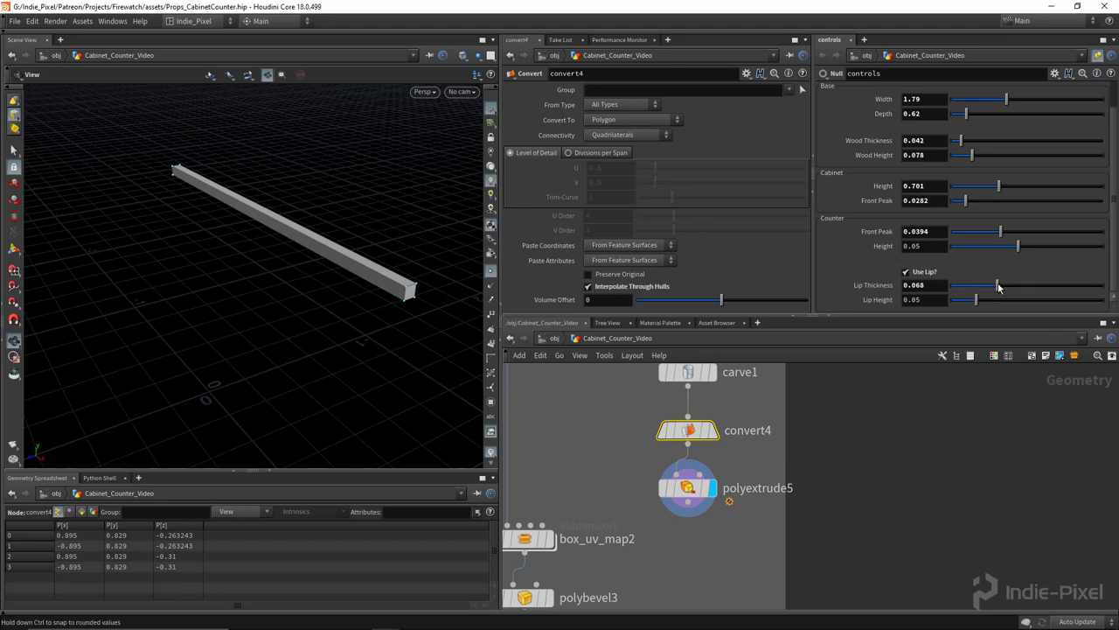
Set Lip Thickness to about 0.0379 and Lip Height to about 0.0656, and inspect the lip from several angles
{"action": "left_click_drag", "start_coordinate": [997, 285], "coordinate": [973, 289]}
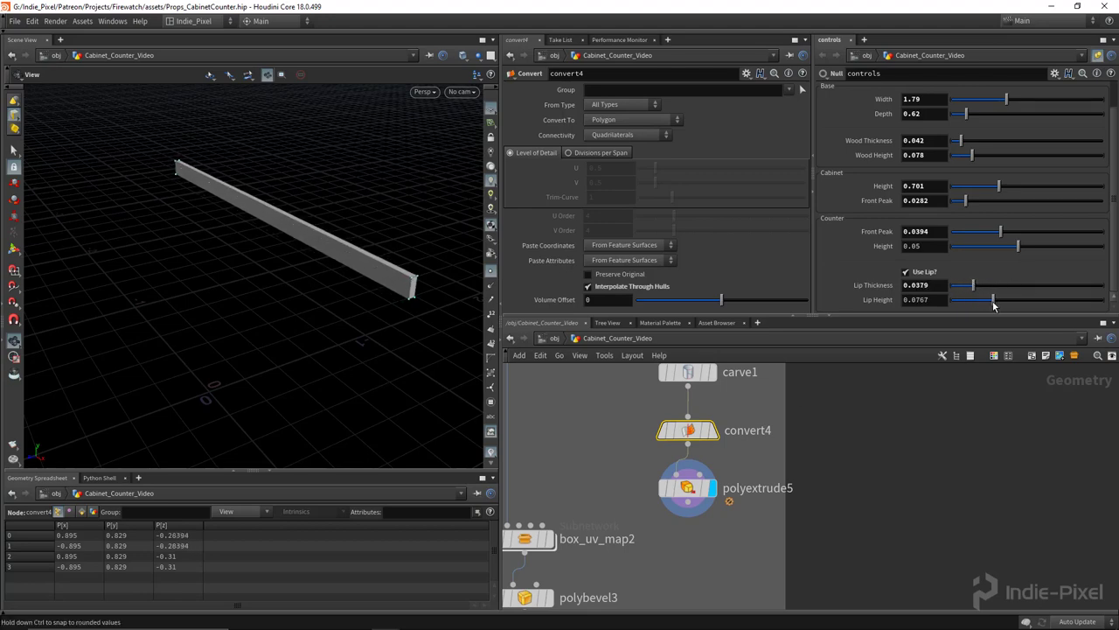
{"action": "left_click_drag", "start_coordinate": [859, 315], "coordinate": [859, 282]}
{"action": "left_click_drag", "start_coordinate": [383, 293], "coordinate": [325, 225]}
{"action": "right_click_drag", "start_coordinate": [325, 225], "coordinate": [666, 324]}
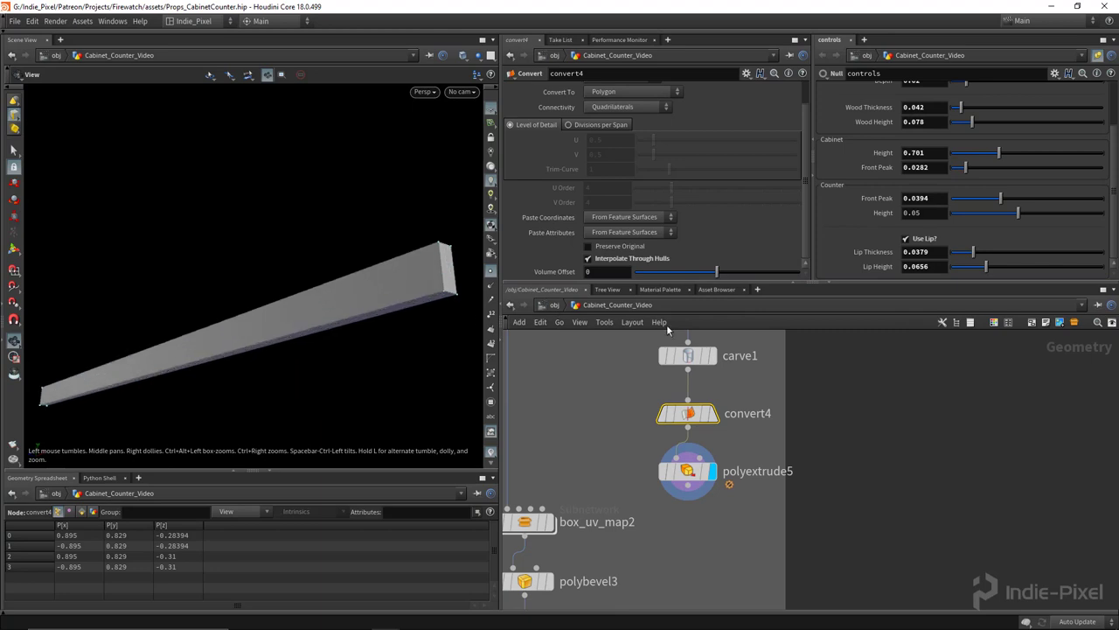
{"action": "left_click_drag", "start_coordinate": [411, 300], "coordinate": [359, 304]}
{"action": "scroll", "coordinate": [367, 324], "scroll_direction": "down", "scroll_amount": 2}
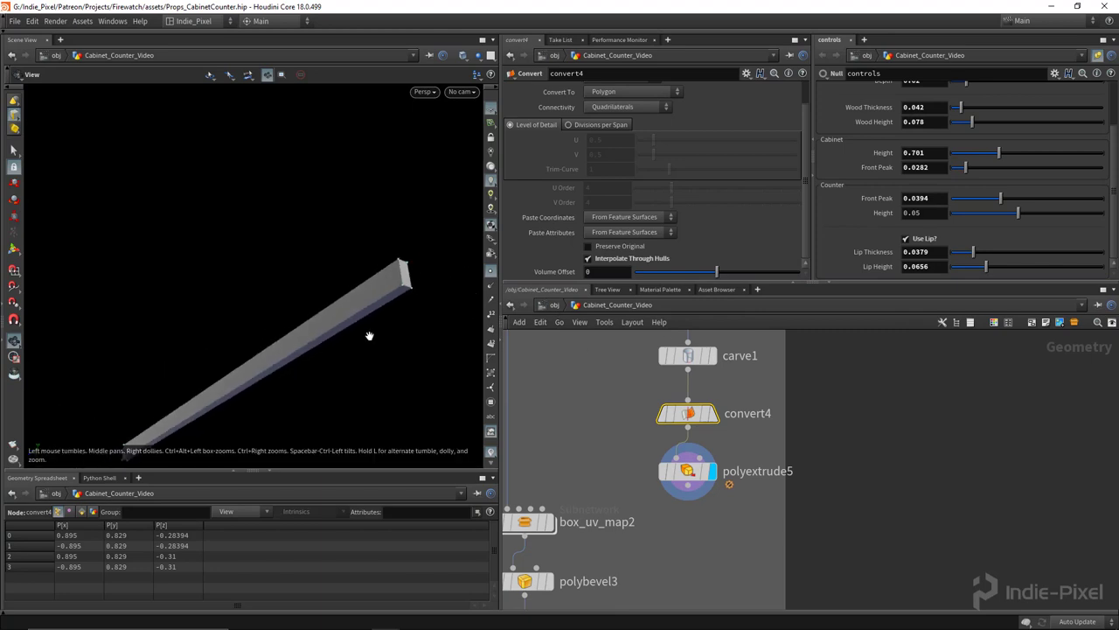
Enlarge the network editor and shift the lip chain from get_top_prim1 through polyextrude5 farther from the main counter branch
{"action": "left_click_drag", "start_coordinate": [841, 280], "coordinate": [841, 218]}
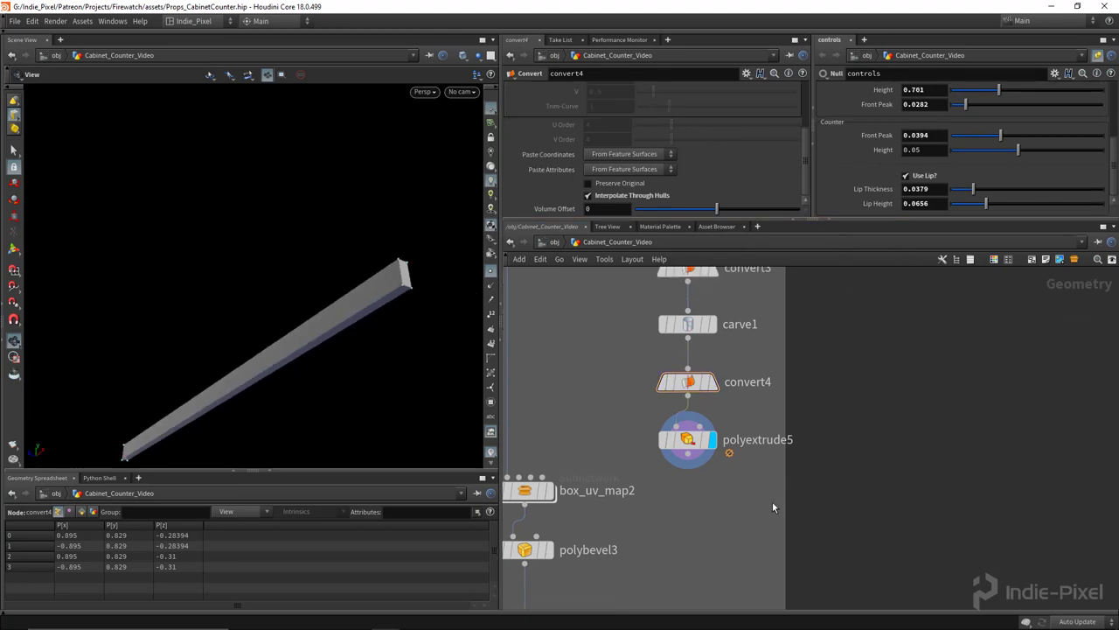
{"action": "scroll", "coordinate": [772, 501], "scroll_direction": "down", "scroll_amount": 3}
{"action": "left_click_drag", "start_coordinate": [651, 408], "coordinate": [656, 444]}
{"action": "middle_click_drag", "start_coordinate": [706, 427], "coordinate": [675, 486]}
{"action": "left_click_drag", "start_coordinate": [696, 303], "coordinate": [696, 303]}
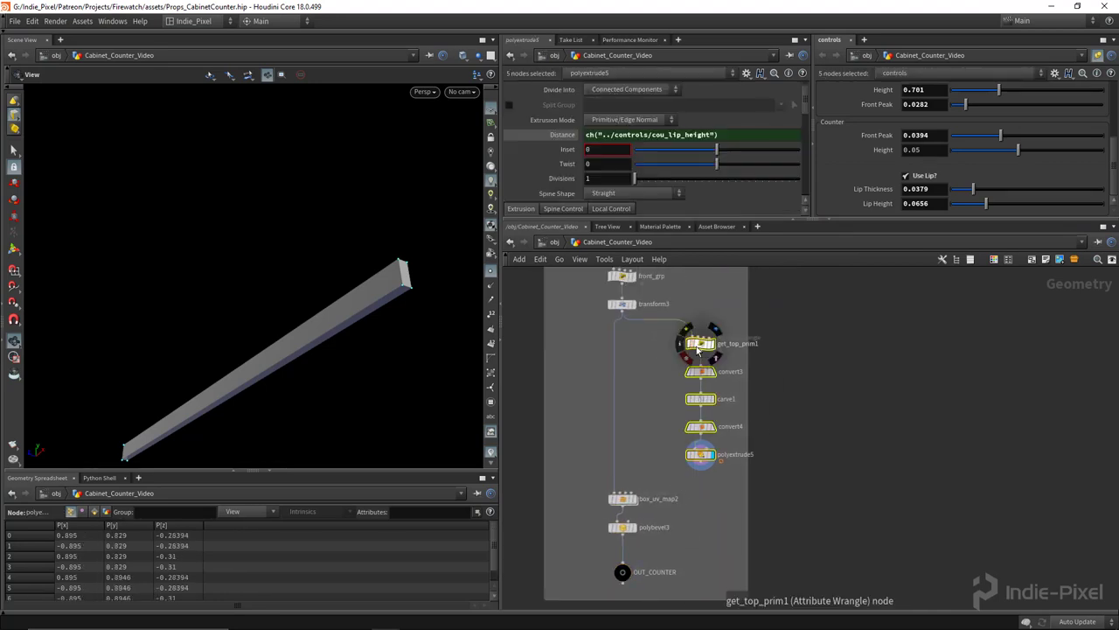
{"action": "mouse_move", "coordinate": [700, 350]}
{"action": "left_mouse_down"}
{"action": "mouse_move", "coordinate": [717, 336]}
{"action": "mouse_move", "coordinate": [716, 349]}
{"action": "left_mouse_up"}
{"action": "left_click", "coordinate": [822, 336]}
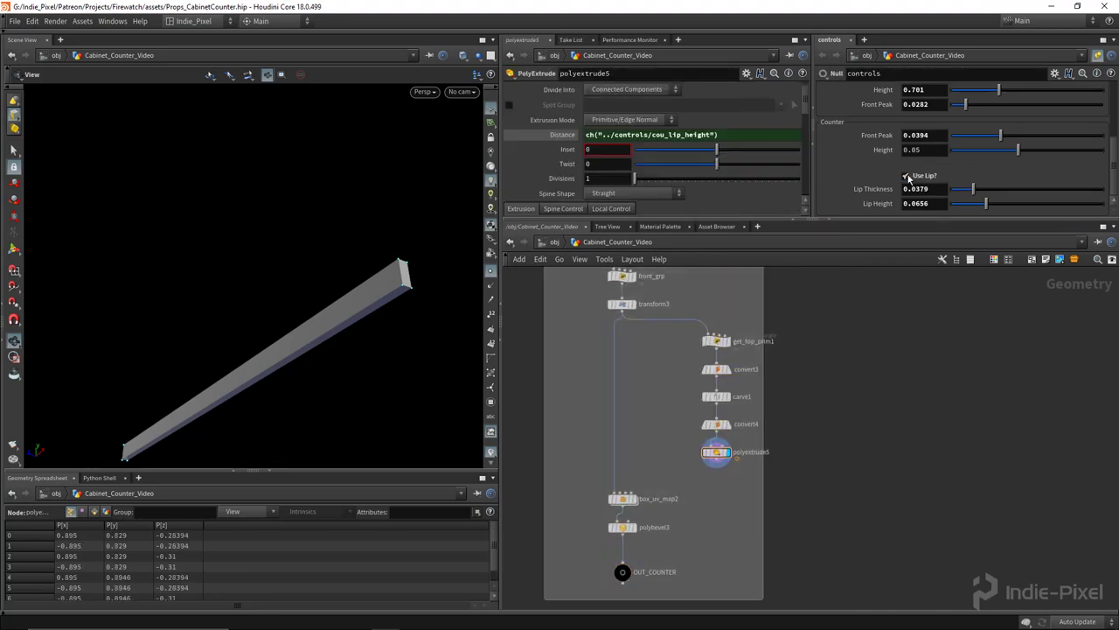
{"action": "scroll", "coordinate": [649, 463], "scroll_direction": "up", "scroll_amount": 3}
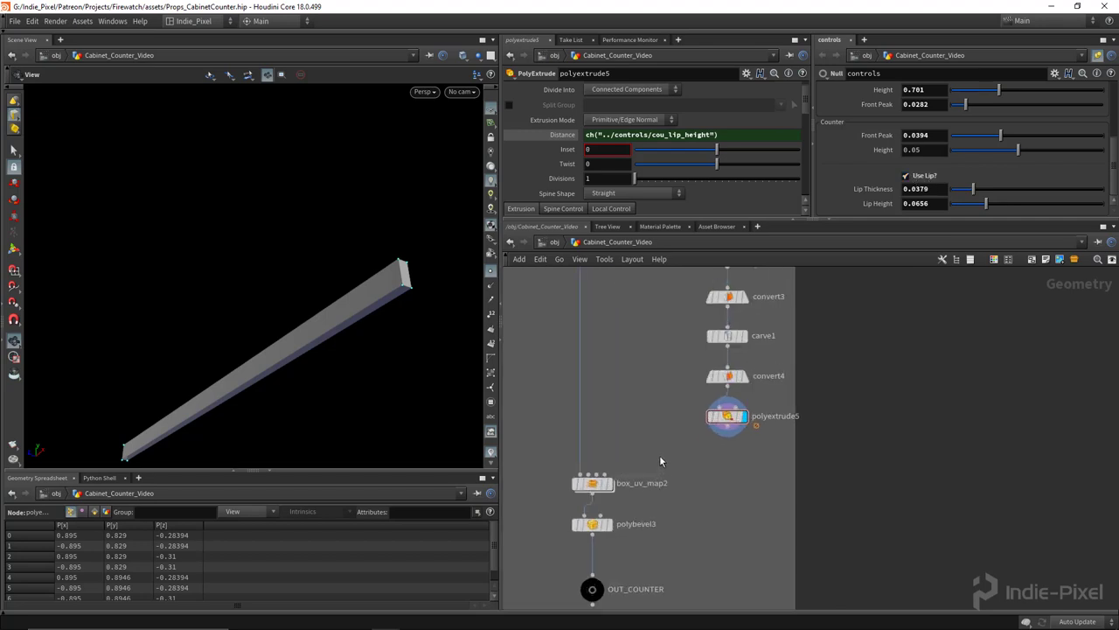
Add a Switch node below polyextrude5 and a Null node beside the lip chain
{"action": "key", "text": "Tab"}
{"action": "type", "text": "swi"}
{"action": "key", "text": "Return"}
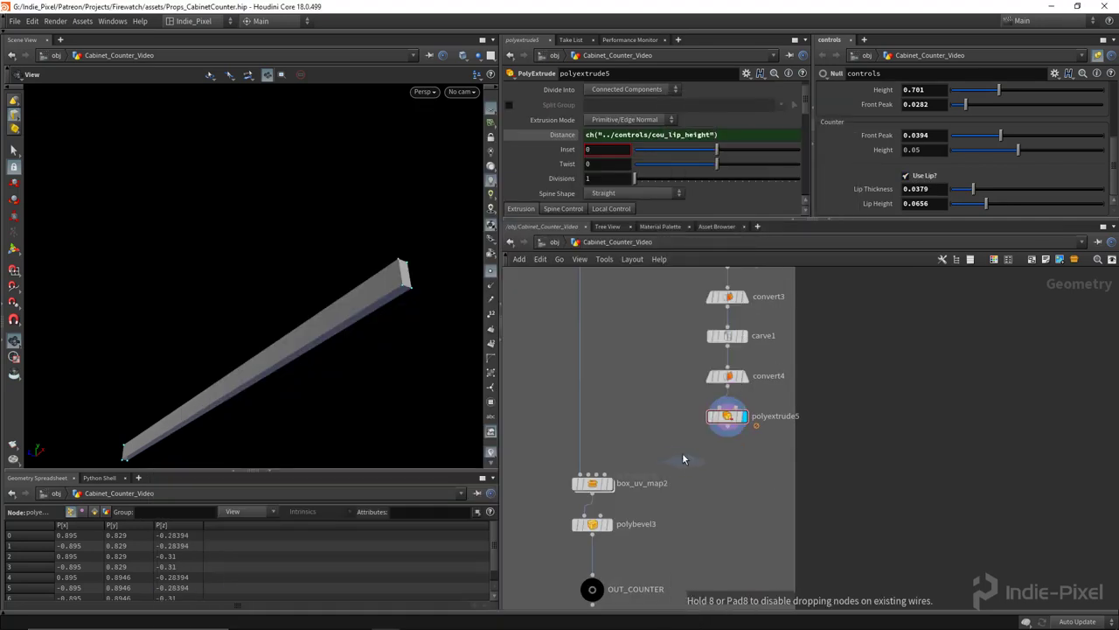
{"action": "left_click", "coordinate": [669, 451]}
{"action": "key", "text": "Tab"}
{"action": "type", "text": "nul"}
{"action": "key", "text": "Return"}
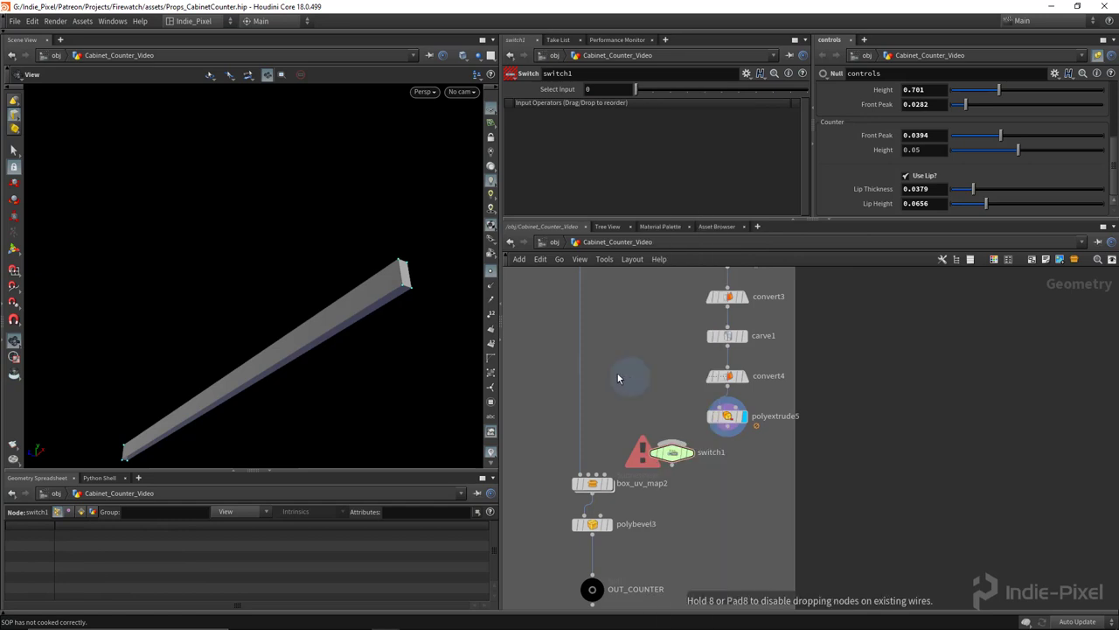
{"action": "left_click", "coordinate": [617, 375]}
Wire null1 as the first input and polyextrude5 as the second input of switch1, and display the switch
{"action": "left_click_drag", "start_coordinate": [618, 390], "coordinate": [681, 453]}
{"action": "left_click", "coordinate": [681, 444]}
{"action": "left_click", "coordinate": [691, 452]}
{"action": "left_click_drag", "start_coordinate": [628, 374], "coordinate": [641, 414]}
{"action": "scroll", "coordinate": [656, 528], "scroll_direction": "down", "scroll_amount": 3}
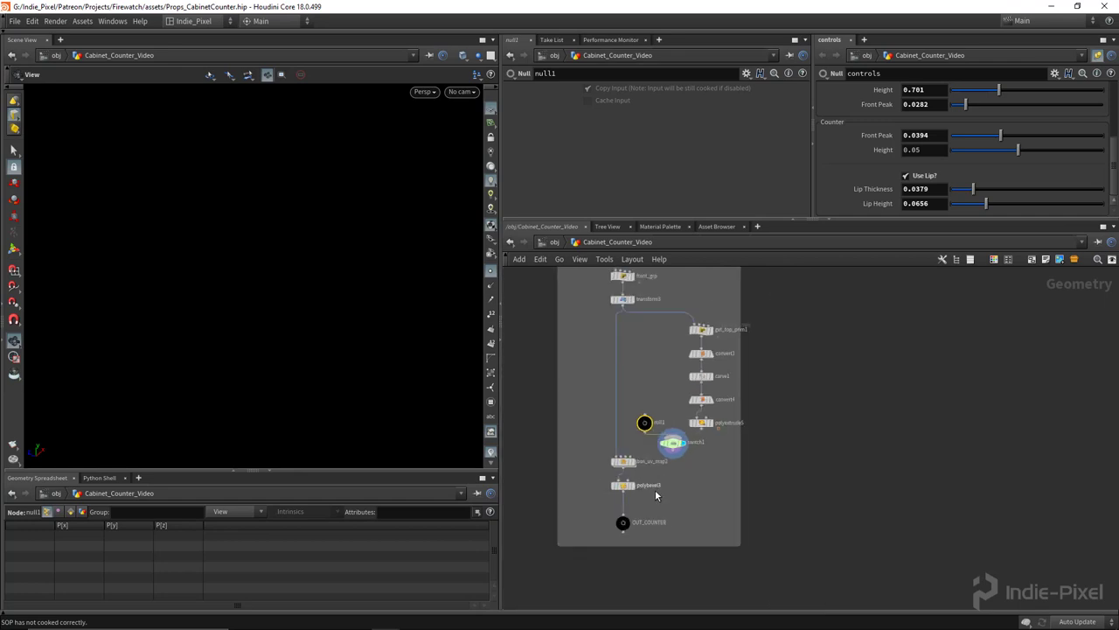
Shift box_uv_map2, polybevel3 and OUT_COUNTER down, and add a Merge node in the freed space above them
{"action": "left_click_drag", "start_coordinate": [630, 450], "coordinate": [625, 511]}
{"action": "key", "text": "Tab"}
{"action": "type", "text": "merge"}
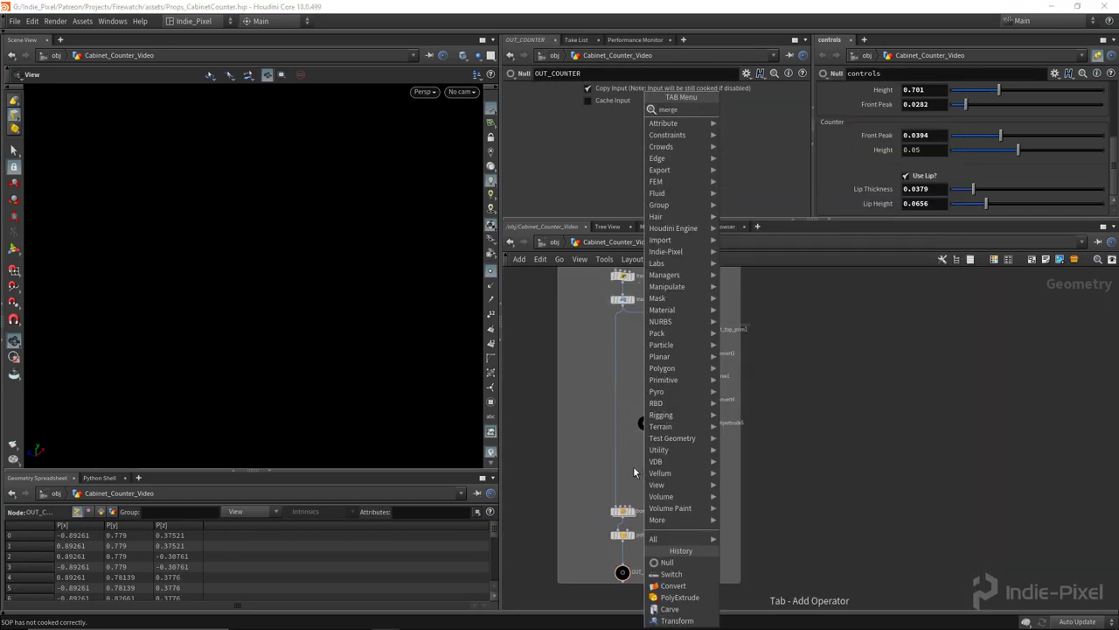
{"action": "key", "text": "Return"}
{"action": "left_click", "coordinate": [628, 468]}
{"action": "scroll", "coordinate": [622, 457], "scroll_direction": "up", "scroll_amount": 3}
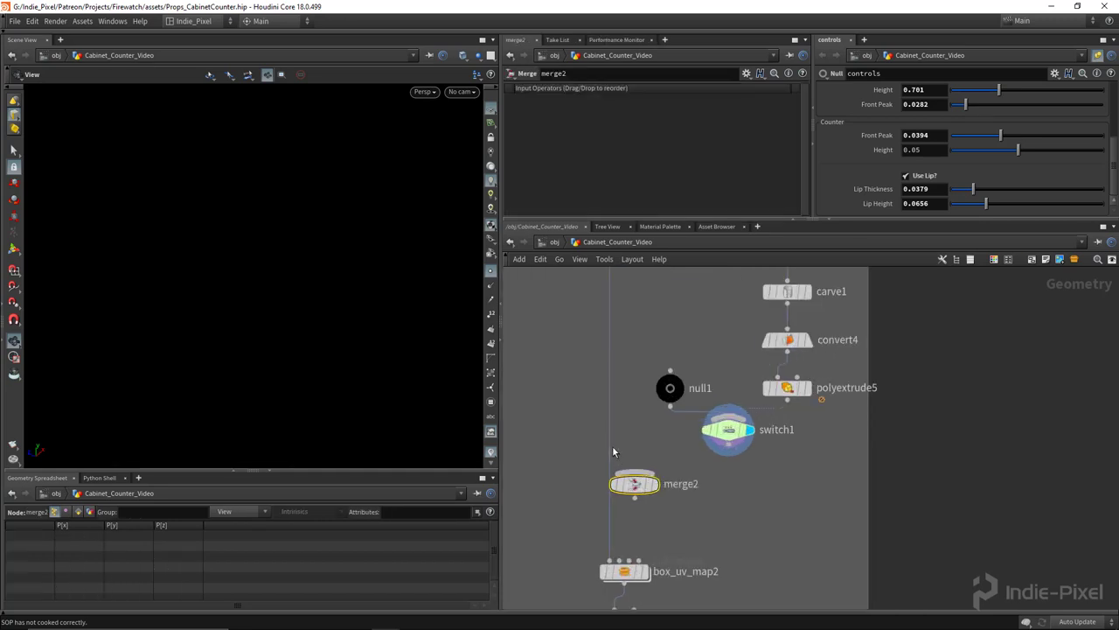
Insert the Merge node into the wire above box_uv_map2 with switch1 as its second input, and display box_uv_map2
{"action": "left_click", "coordinate": [615, 447]}
{"action": "left_click_drag", "start_coordinate": [612, 449], "coordinate": [638, 485]}
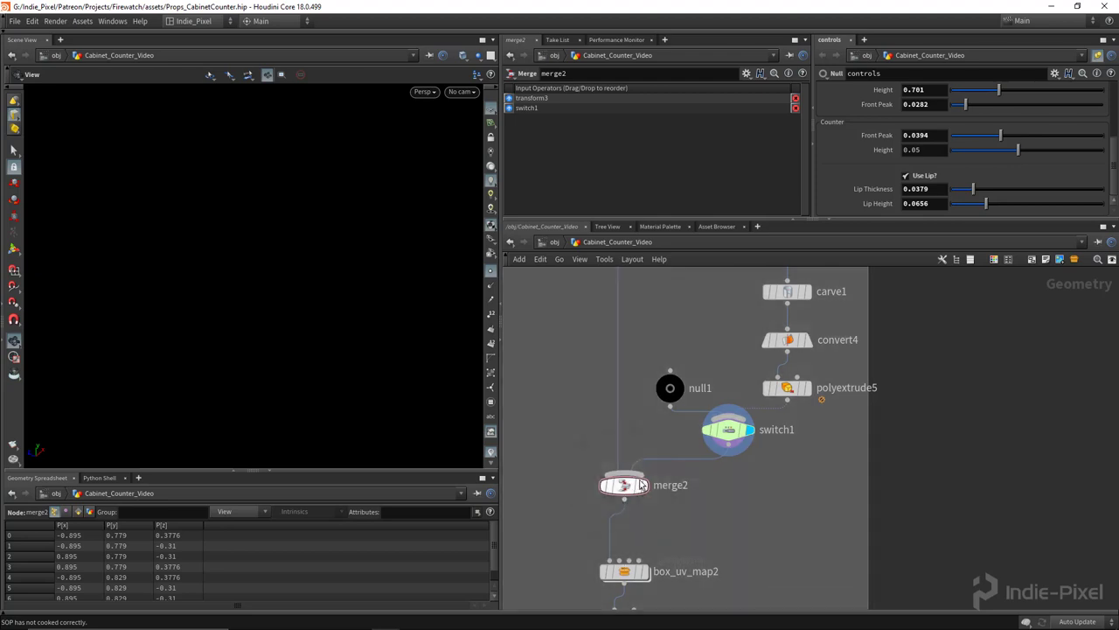
{"action": "left_click", "coordinate": [644, 484]}
{"action": "left_click", "coordinate": [644, 571]}
{"action": "scroll", "coordinate": [298, 305], "scroll_direction": "down", "scroll_amount": 3}
{"action": "left_click_drag", "start_coordinate": [297, 306], "coordinate": [567, 515]}
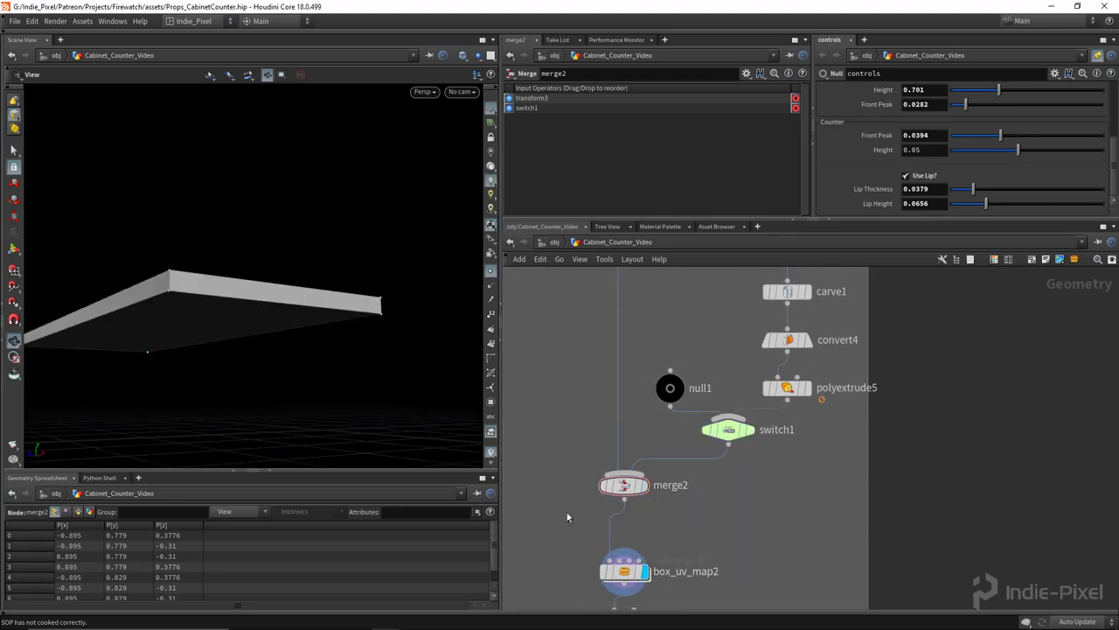
{"action": "left_click_drag", "start_coordinate": [313, 280], "coordinate": [455, 332]}
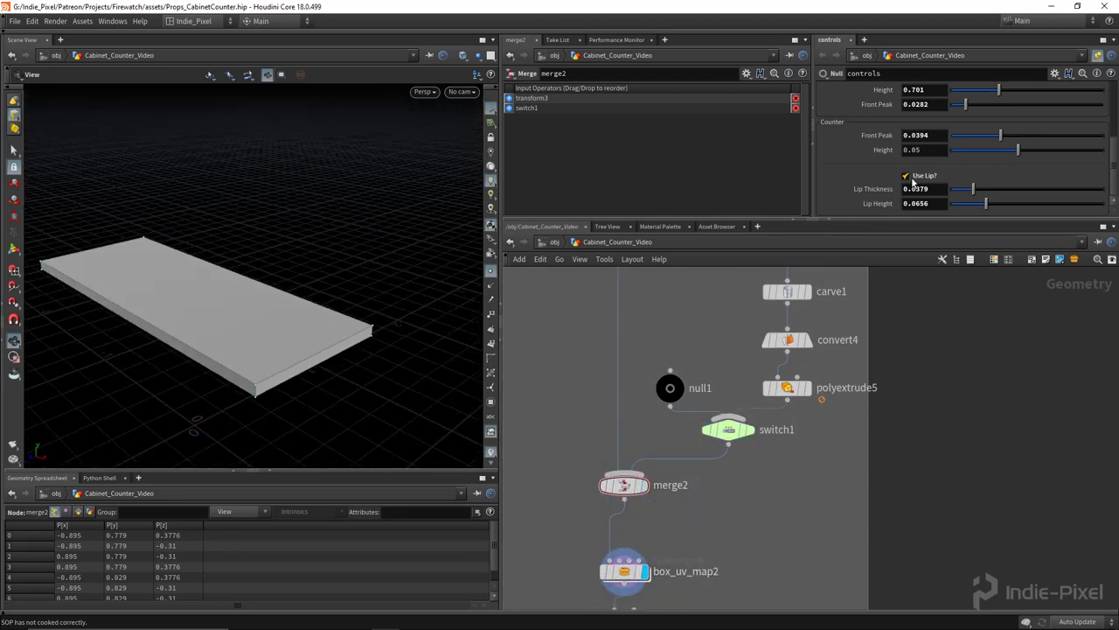
Link switch1's Select Input to the Use Lip? control with a relative reference
{"action": "left_click", "coordinate": [729, 429]}
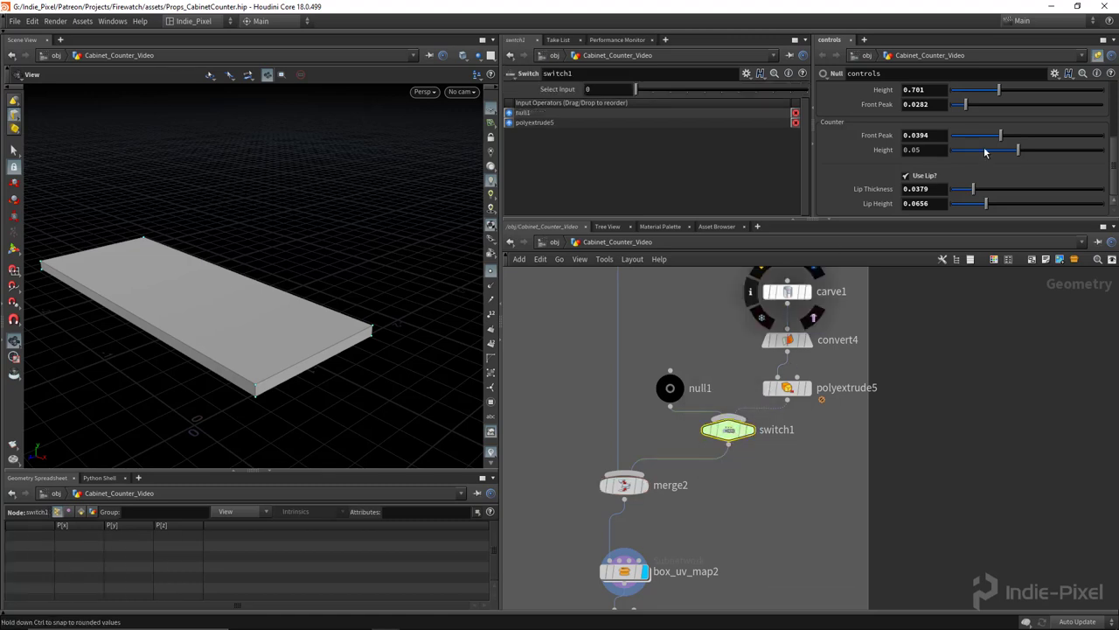
{"action": "right_click", "coordinate": [923, 178]}
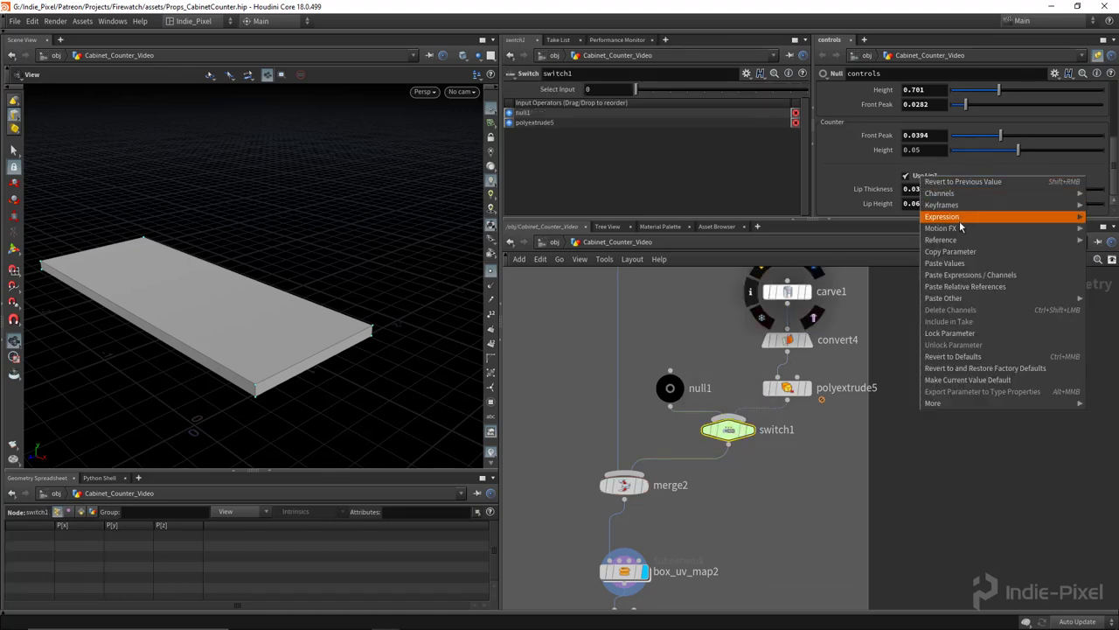
{"action": "right_click", "coordinate": [615, 94]}
{"action": "left_click", "coordinate": [658, 207]}
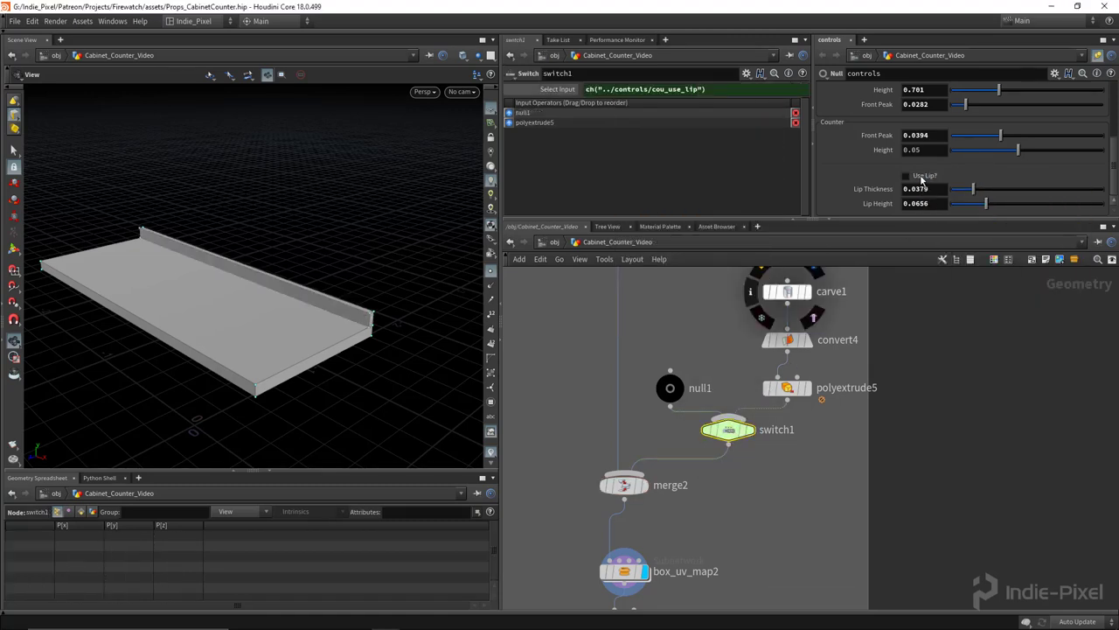
Review the Use Lip? toggle's channel settings in the controls node's parameter interface and accept the interface
{"action": "left_click", "coordinate": [1056, 75]}
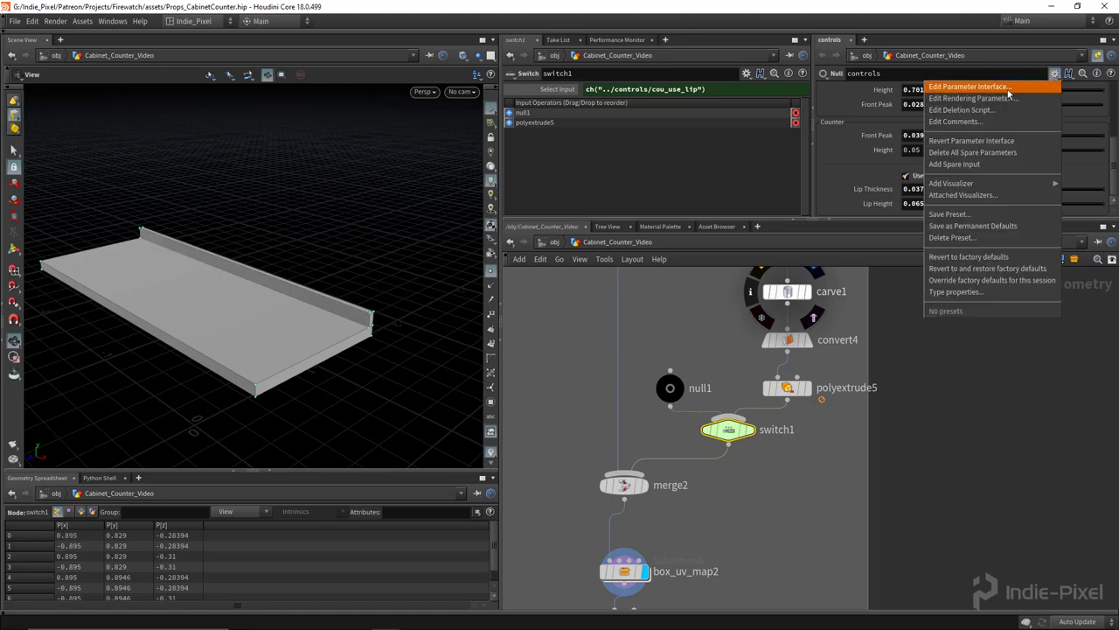
{"action": "left_click", "coordinate": [962, 84]}
{"action": "left_click", "coordinate": [422, 246]}
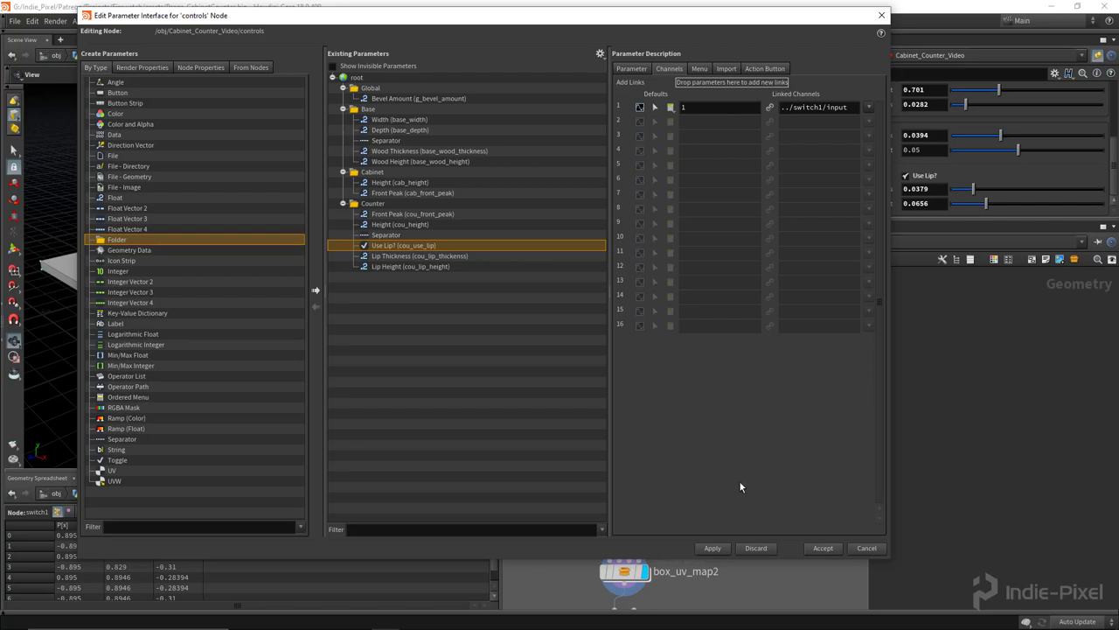
{"action": "left_click", "coordinate": [713, 547]}
{"action": "left_click", "coordinate": [822, 547]}
Rename the switch1 node to lip_switch
{"action": "scroll", "coordinate": [770, 477], "scroll_direction": "down", "scroll_amount": 4}
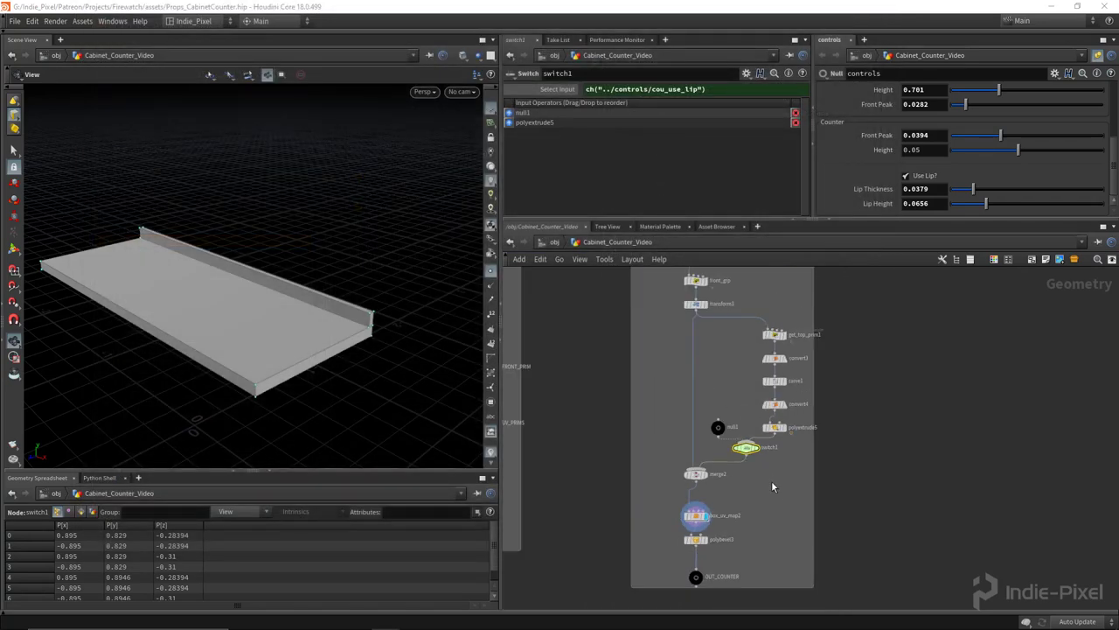
{"action": "scroll", "coordinate": [768, 442], "scroll_direction": "up", "scroll_amount": 5}
{"action": "key", "text": "F2"}
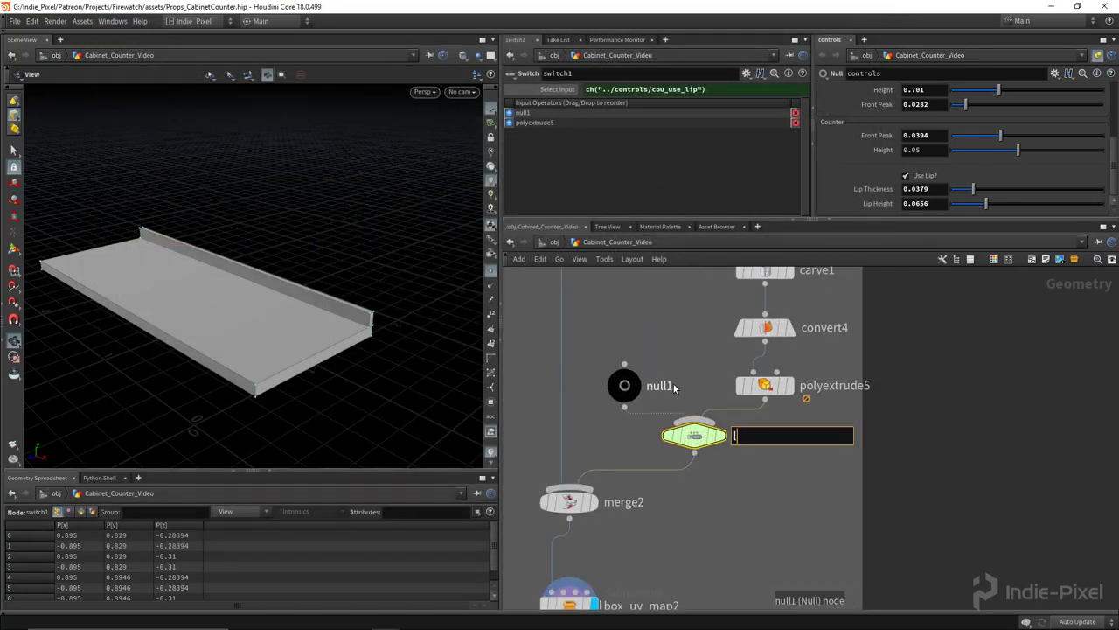
{"action": "type", "text": "lip_switch"}
{"action": "key", "text": "Return"}
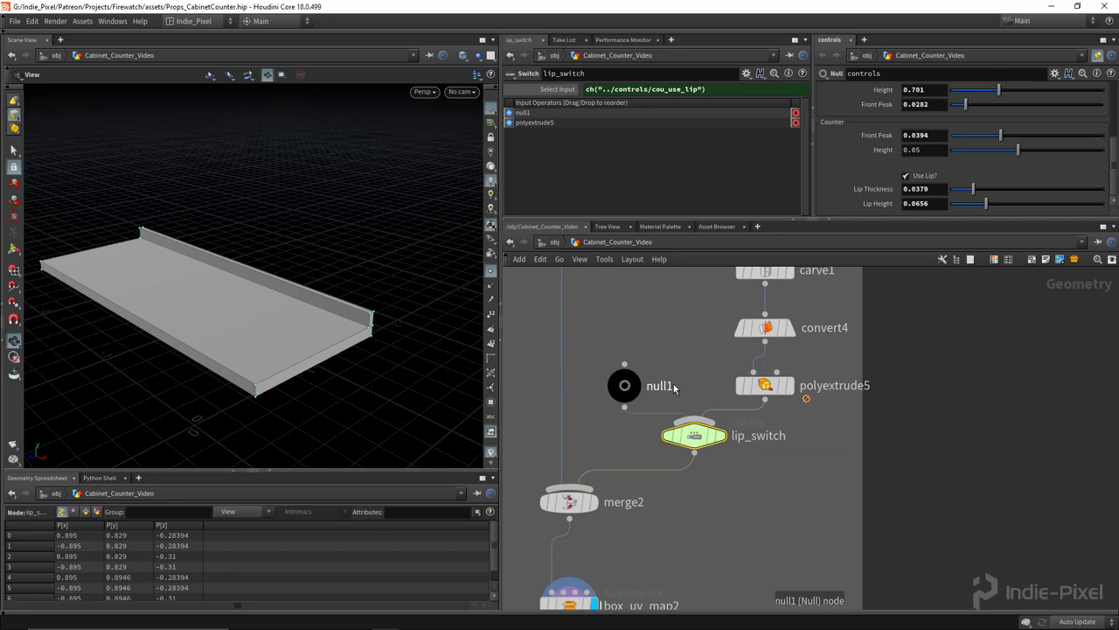
Test the Use Lip? control by switching it off and on, leaving it enabled, and inspect the counter
{"action": "left_click", "coordinate": [916, 178]}
{"action": "left_click", "coordinate": [917, 177]}
{"action": "left_click", "coordinate": [917, 177]}
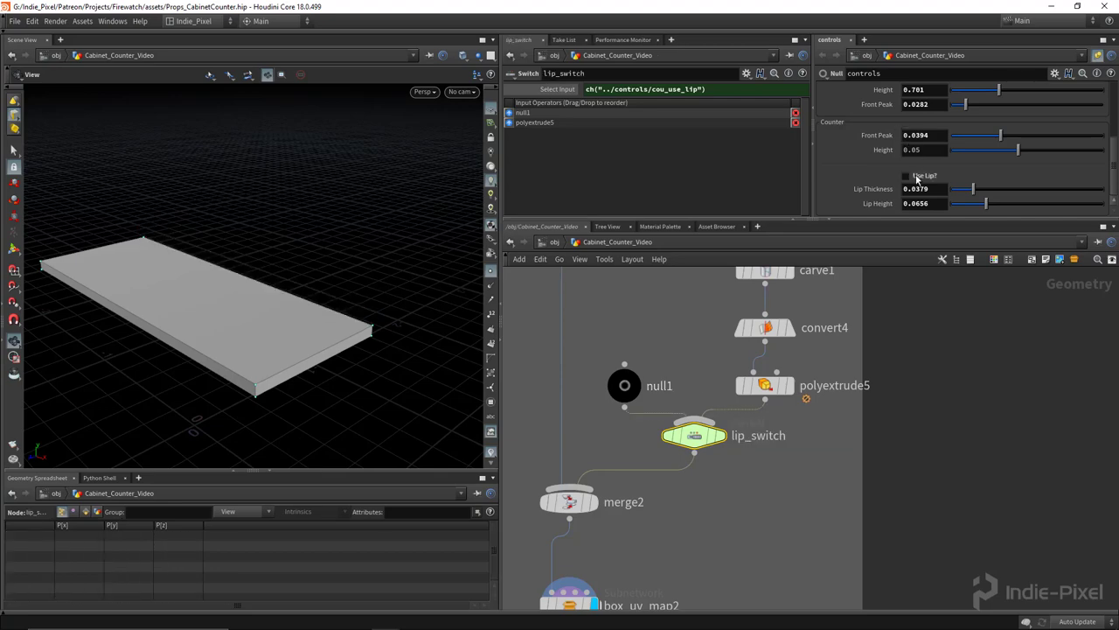
{"action": "left_click", "coordinate": [917, 178]}
{"action": "left_click_drag", "start_coordinate": [367, 312], "coordinate": [354, 287]}
Display OUT_COUNTER and examine the counter's UV layout in the UV viewport
{"action": "scroll", "coordinate": [638, 462], "scroll_direction": "down", "scroll_amount": 5}
{"action": "middle_click_drag", "start_coordinate": [638, 462], "coordinate": [662, 391]}
{"action": "scroll", "coordinate": [635, 503], "scroll_direction": "up", "scroll_amount": 4}
{"action": "left_click", "coordinate": [634, 506]}
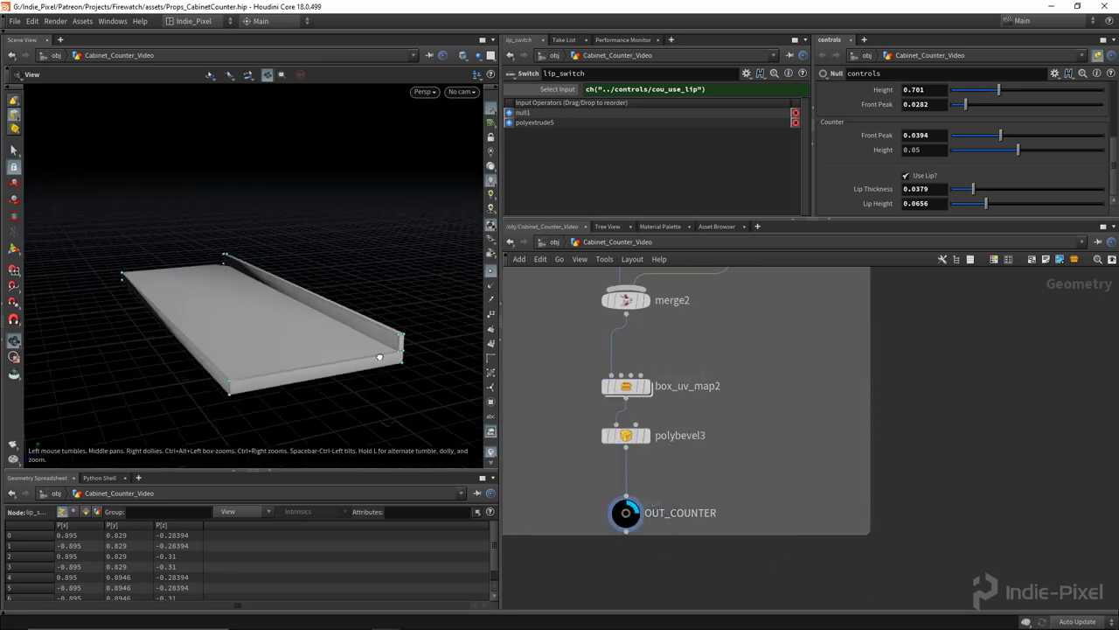
{"action": "key", "text": "space+5"}
{"action": "scroll", "coordinate": [323, 321], "scroll_direction": "up", "scroll_amount": 5}
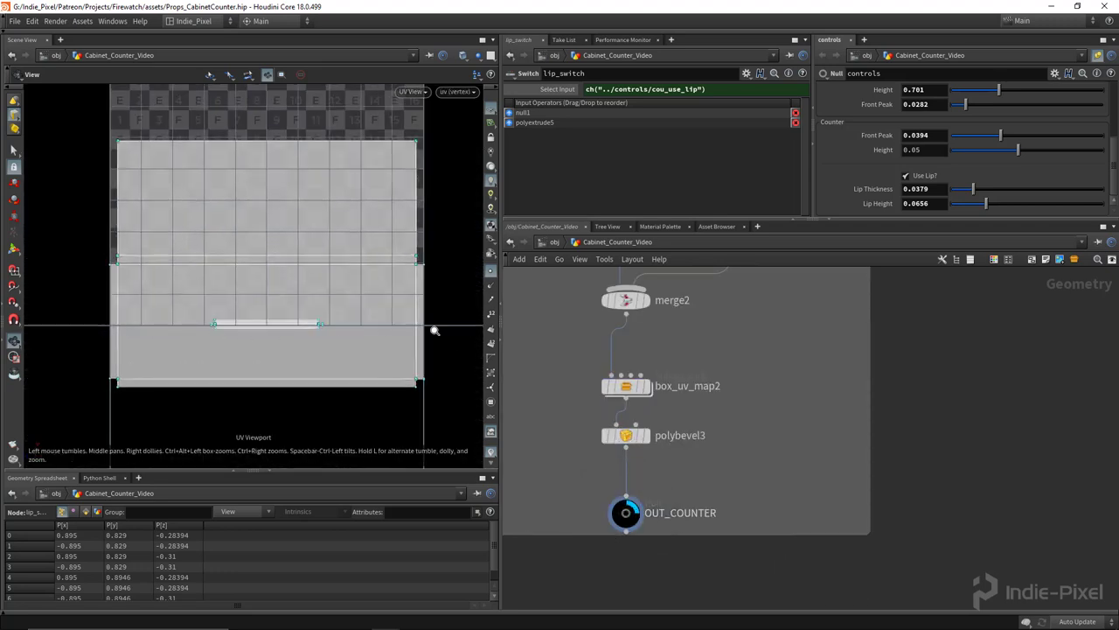
{"action": "scroll", "coordinate": [278, 321], "scroll_direction": "down", "scroll_amount": 3}
{"action": "scroll", "coordinate": [296, 315], "scroll_direction": "down", "scroll_amount": 3}
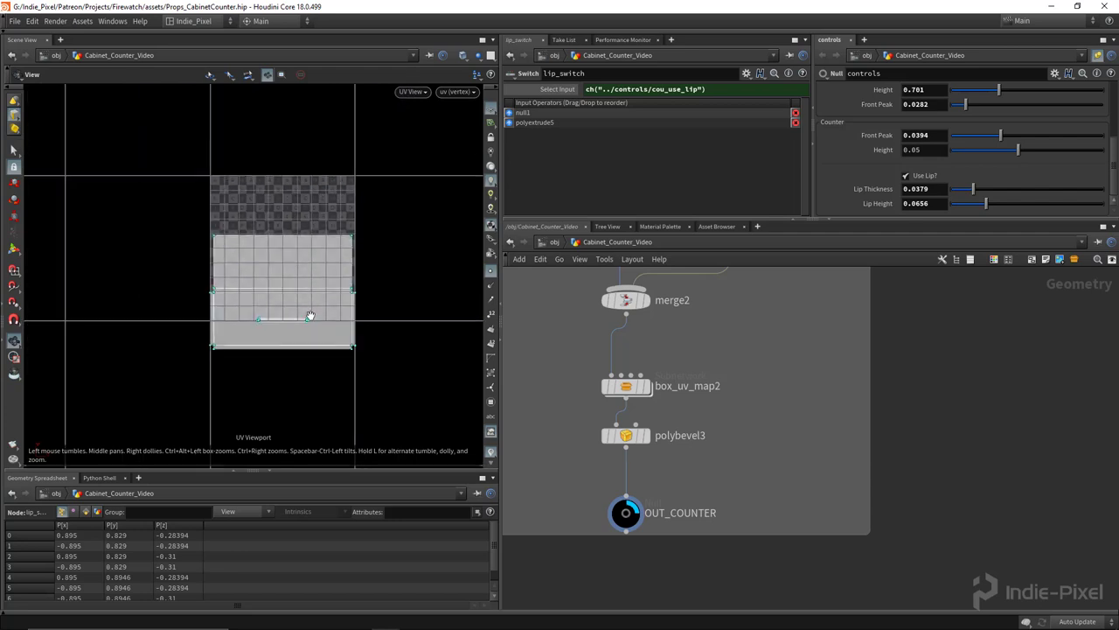
Display the normal1 node below assemble and return the viewport to the perspective view of the whole cabinet
{"action": "scroll", "coordinate": [727, 477], "scroll_direction": "down", "scroll_amount": 5}
{"action": "middle_click_drag", "start_coordinate": [726, 485], "coordinate": [806, 460]}
{"action": "scroll", "coordinate": [610, 484], "scroll_direction": "up", "scroll_amount": 5}
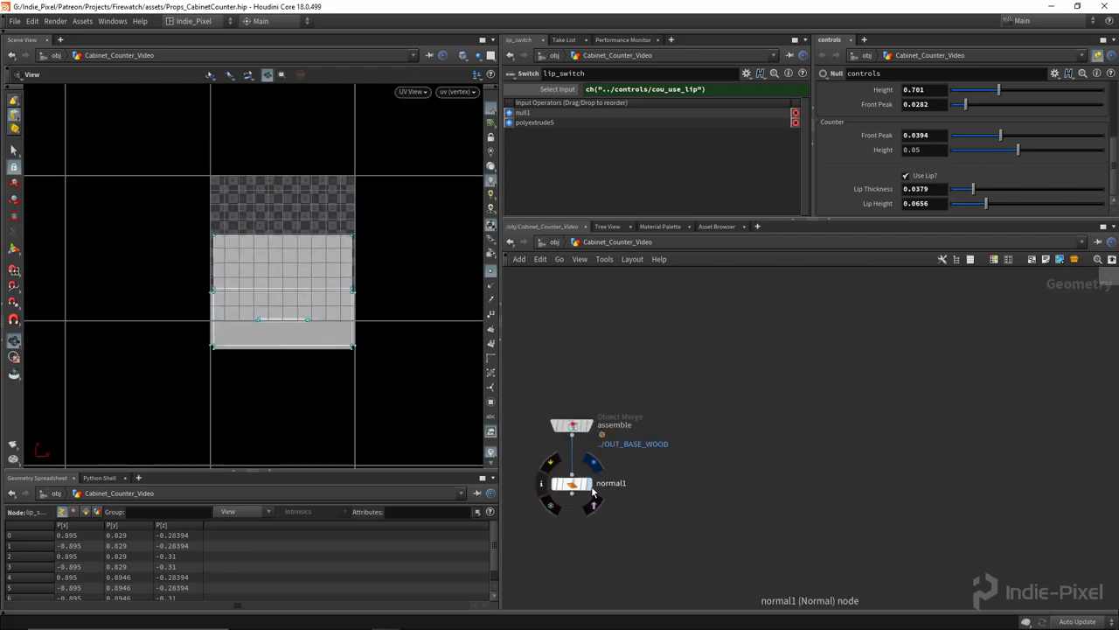
{"action": "scroll", "coordinate": [284, 312], "scroll_direction": "down", "scroll_amount": 3}
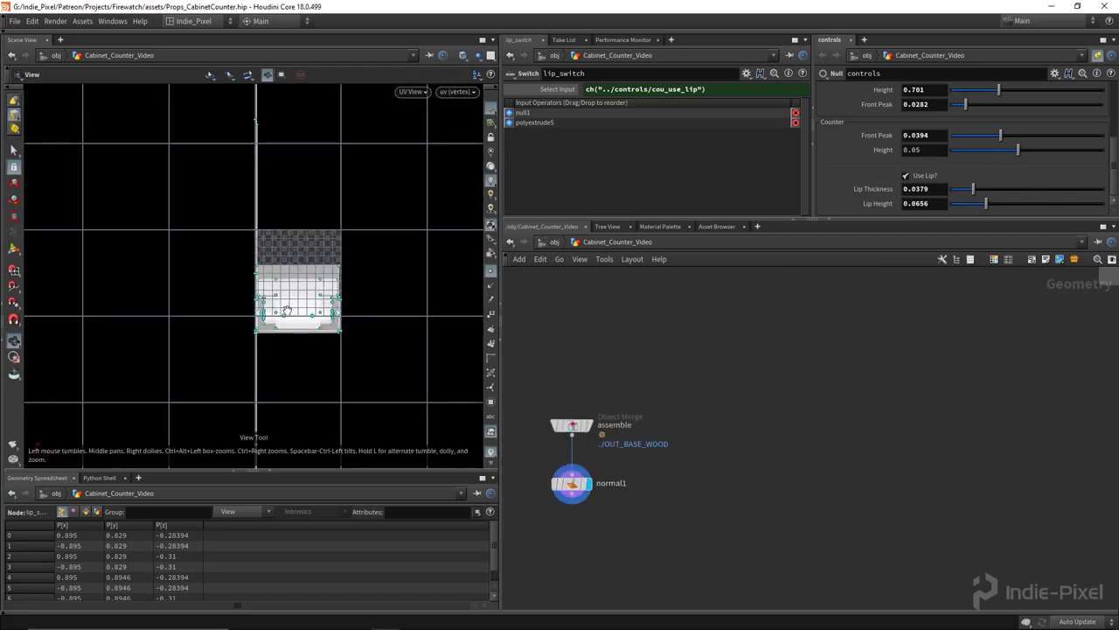
{"action": "key", "text": "space+1"}
{"action": "left_click_drag", "start_coordinate": [317, 329], "coordinate": [420, 336]}
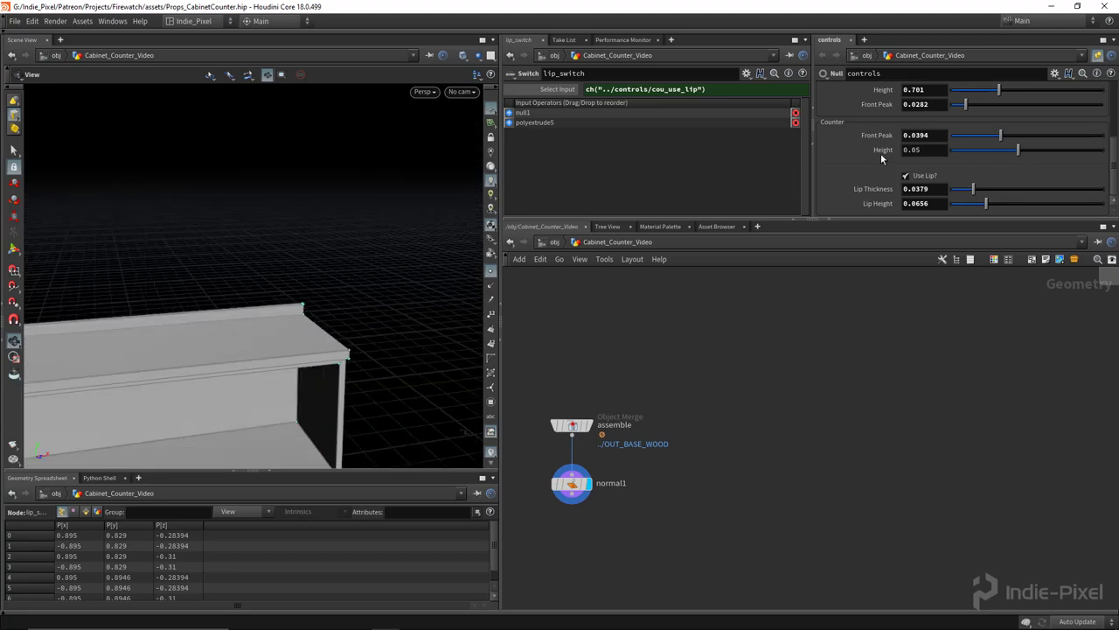
Toggle Use Lip? off and on for the assembled cabinet, leaving it enabled, and examine the model from several angles
{"action": "left_click", "coordinate": [907, 175]}
{"action": "left_click", "coordinate": [907, 175]}
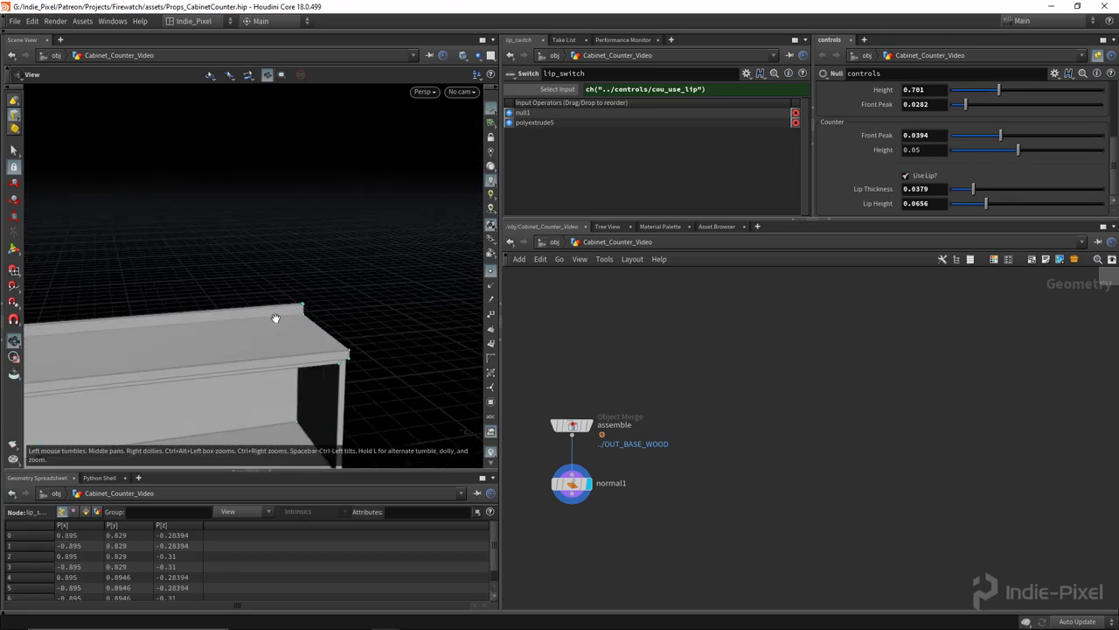
{"action": "left_click_drag", "start_coordinate": [282, 291], "coordinate": [260, 325]}
{"action": "scroll", "coordinate": [254, 326], "scroll_direction": "down", "scroll_amount": 3}
{"action": "middle_click_drag", "start_coordinate": [245, 327], "coordinate": [298, 279]}
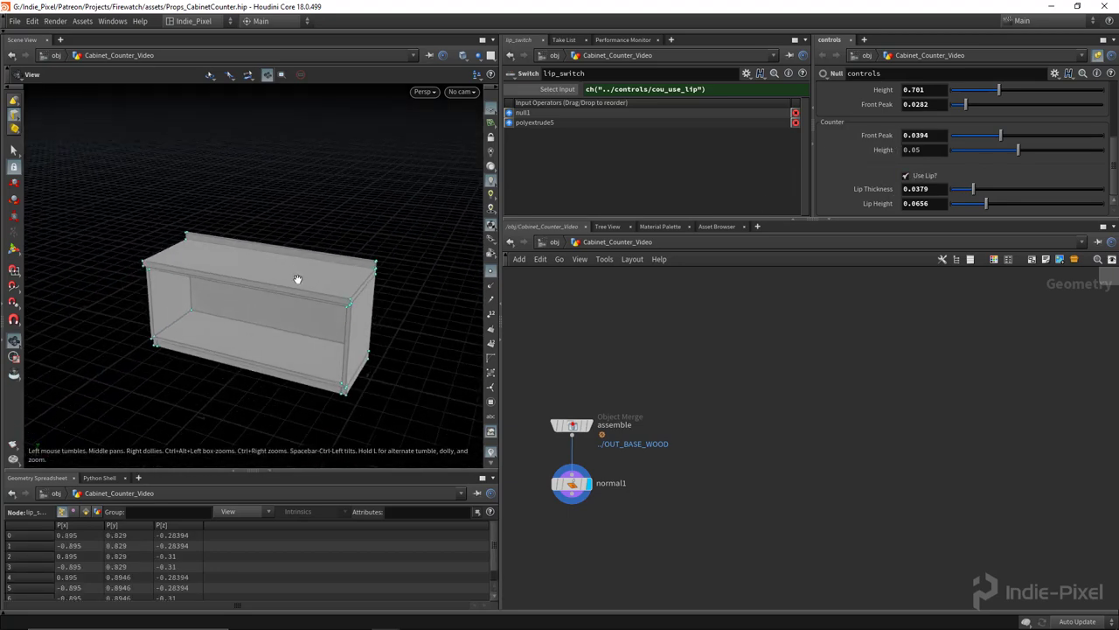
{"action": "left_click_drag", "start_coordinate": [298, 279], "coordinate": [317, 263]}
{"action": "left_click", "coordinate": [920, 178]}
{"action": "left_click", "coordinate": [920, 177]}
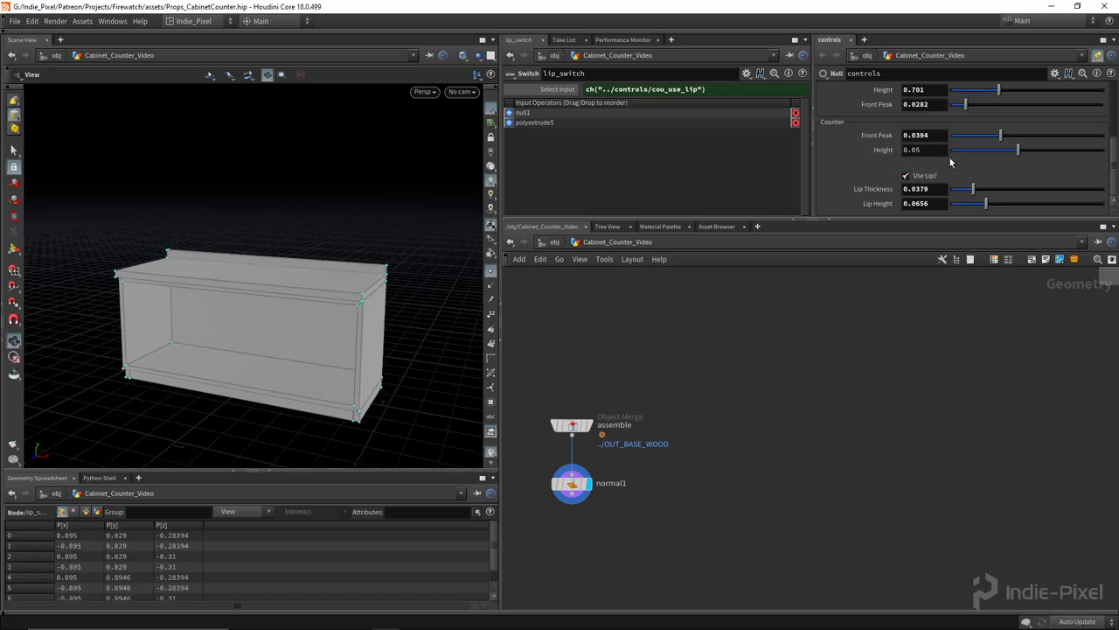
{"action": "scroll", "coordinate": [923, 174], "scroll_direction": "up", "scroll_amount": 3}
{"action": "left_click_drag", "start_coordinate": [387, 224], "coordinate": [331, 303]}
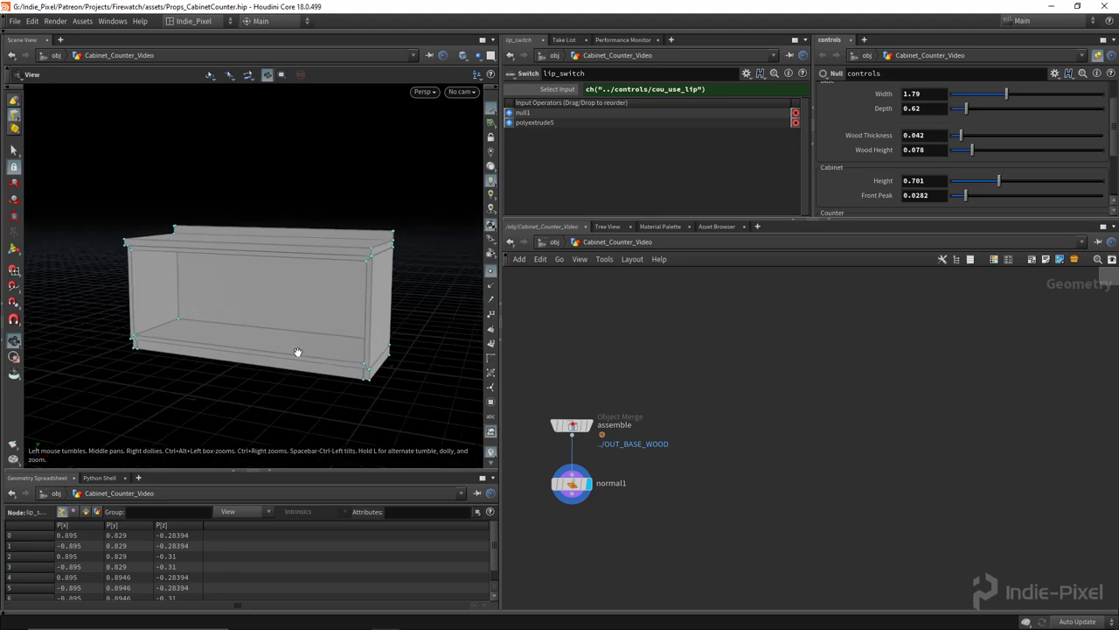
{"action": "left_click_drag", "start_coordinate": [297, 352], "coordinate": [320, 359]}
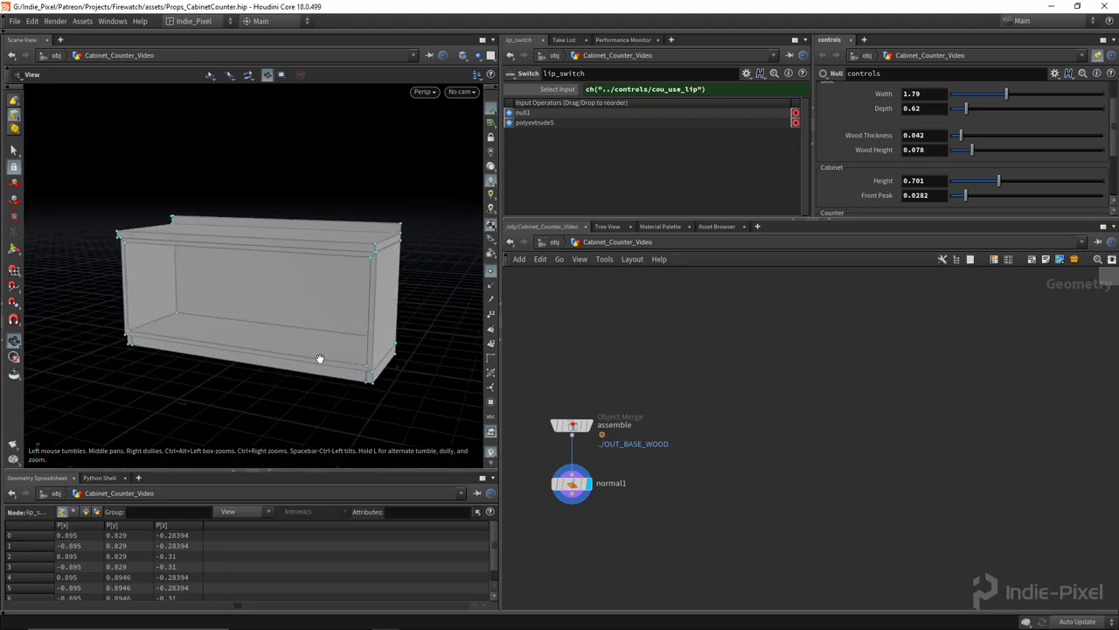